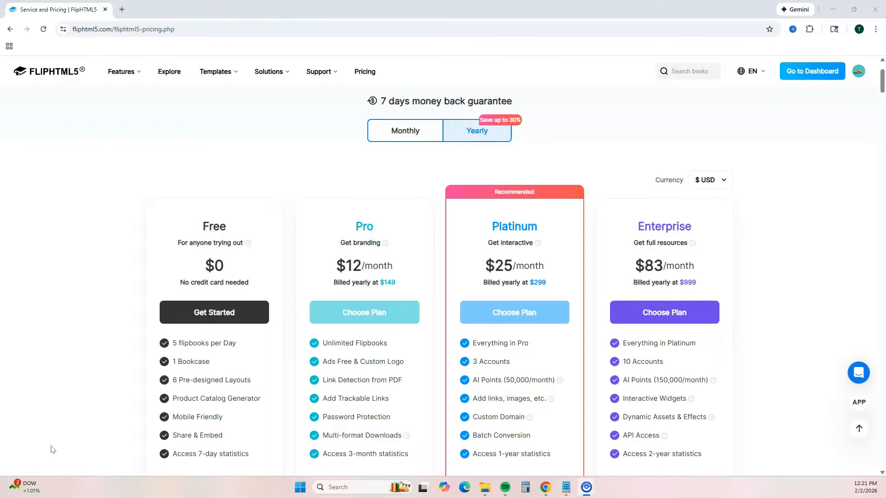
Compare the subscription plan prices under monthly and yearly billing.
scroll(280, 451, "up", 1)
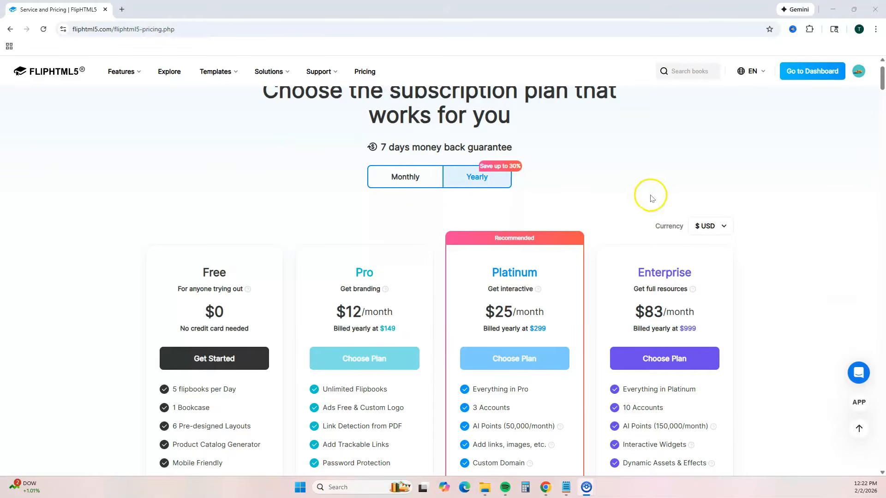
left_click(390, 184)
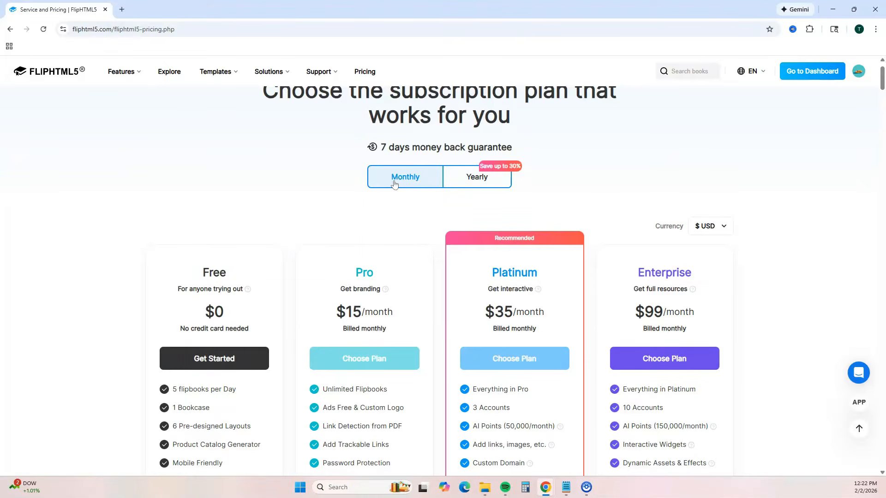
left_click(459, 176)
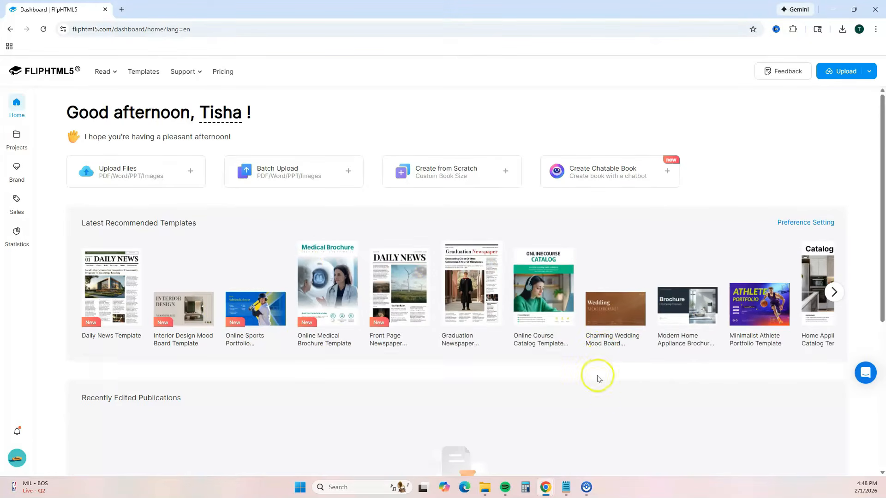
Look through the dashboard home page, the sales payment settings and the publication statistics, and return to the home page.
scroll(599, 378, "down", 3)
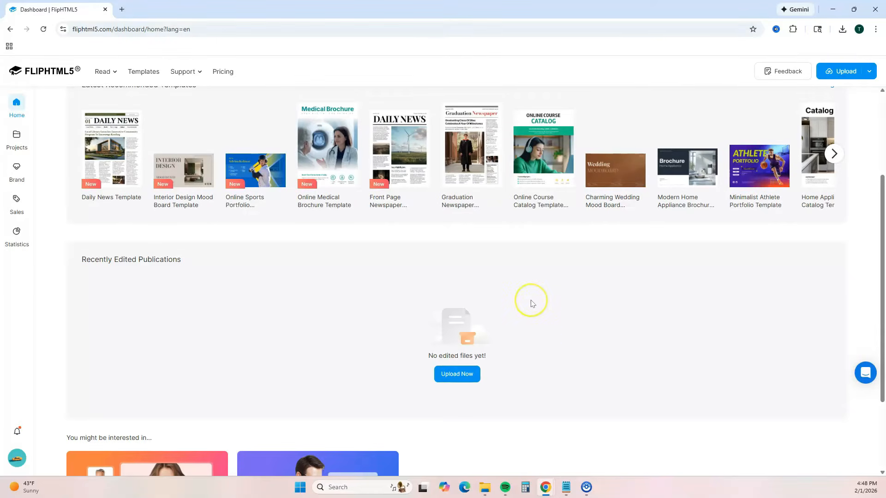
scroll(531, 302, "down", 2)
scroll(531, 302, "up", 5)
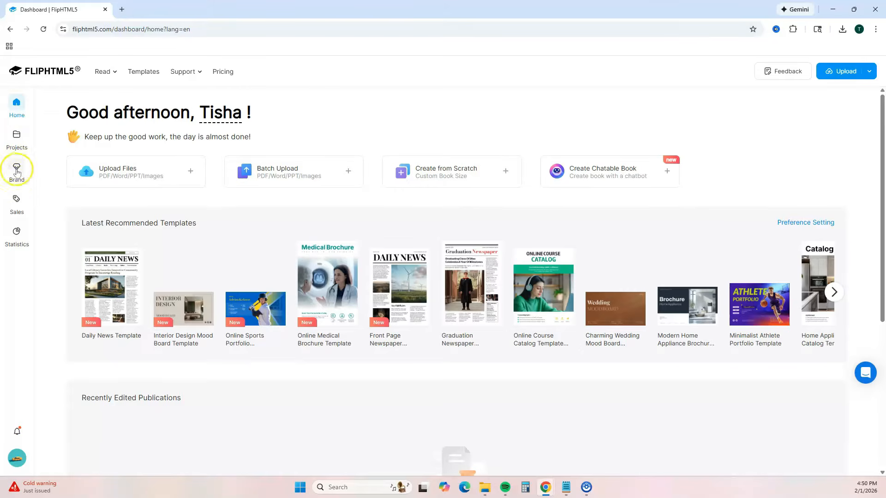
left_click(18, 201)
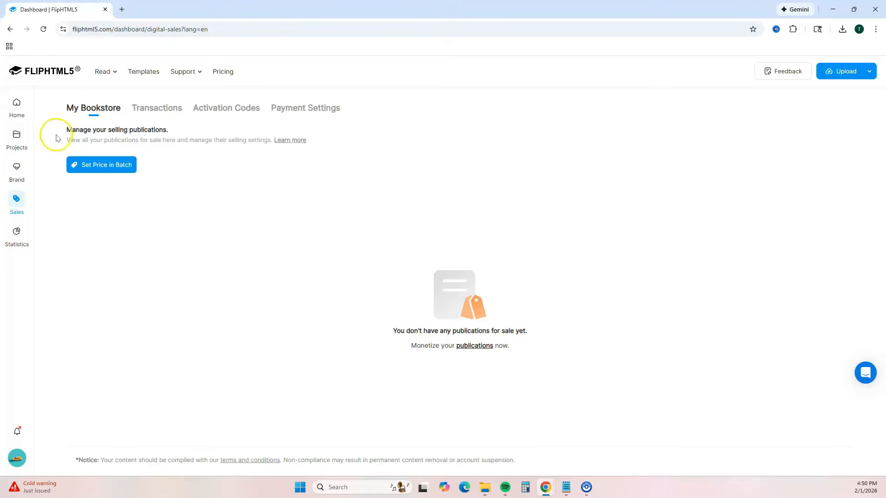
left_click(297, 108)
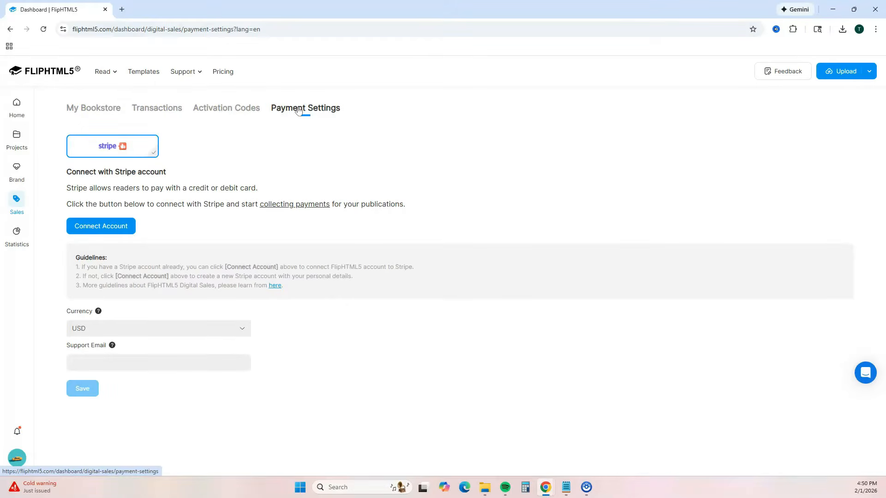
left_click(18, 234)
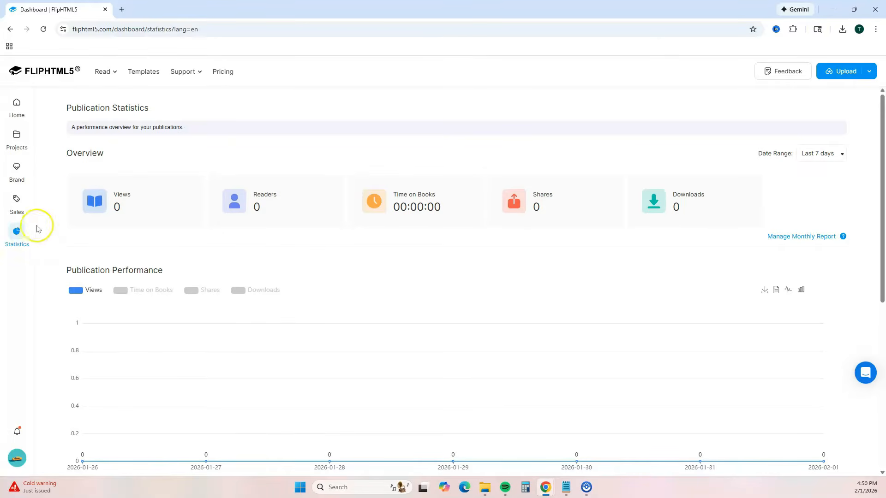
left_click(22, 102)
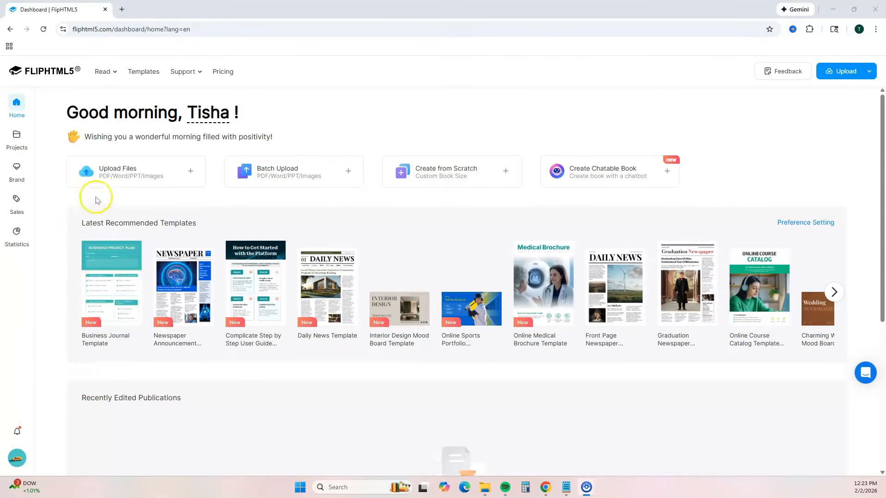
Upload the cookbook file as a new flipbook and set its title to "Cookbook Booklet".
left_click(169, 185)
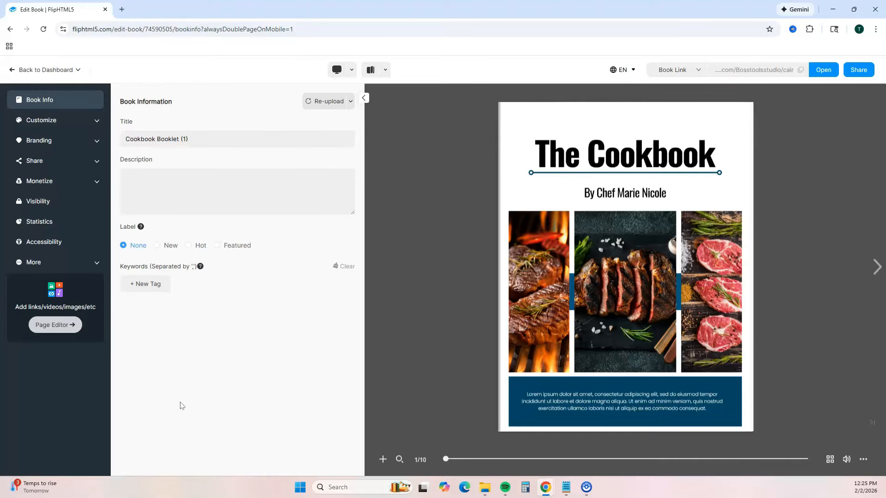
left_click(218, 136)
key("BackSpace")
key("BackSpace")
key("BackSpace")
key("BackSpace")
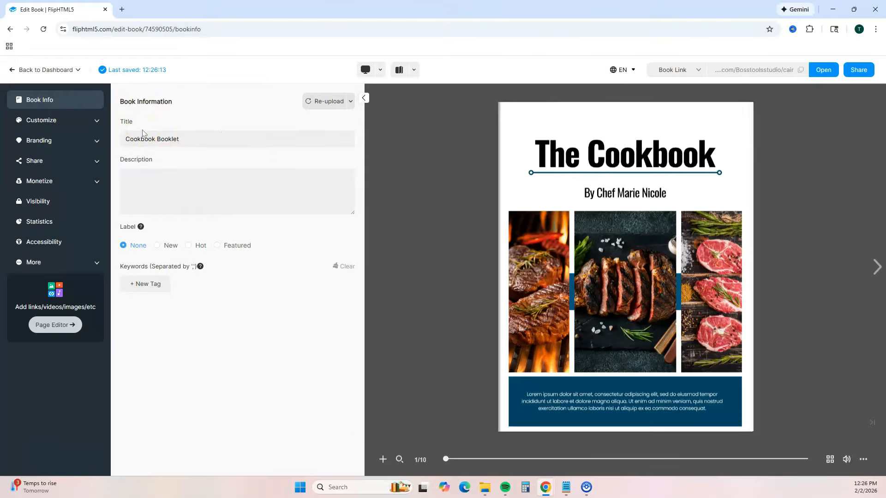
Enable Prev/Next Shortcut on Mobile in the book's general design settings.
left_click(84, 125)
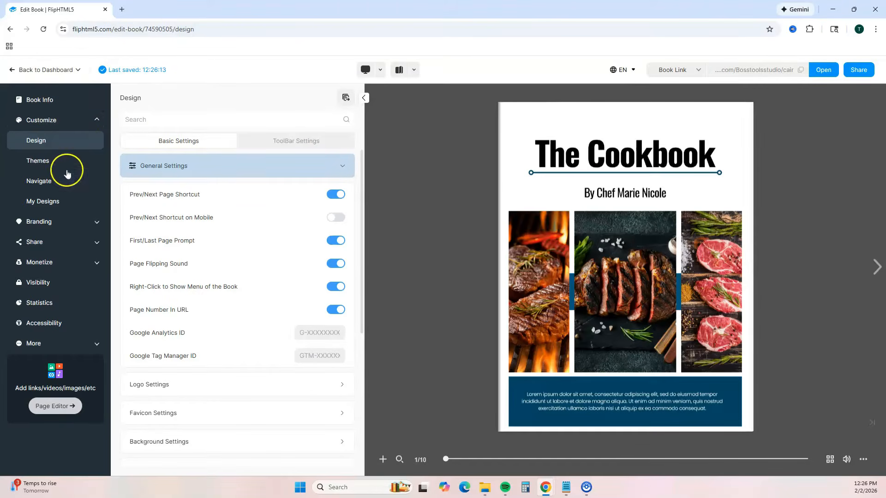
left_click(331, 201)
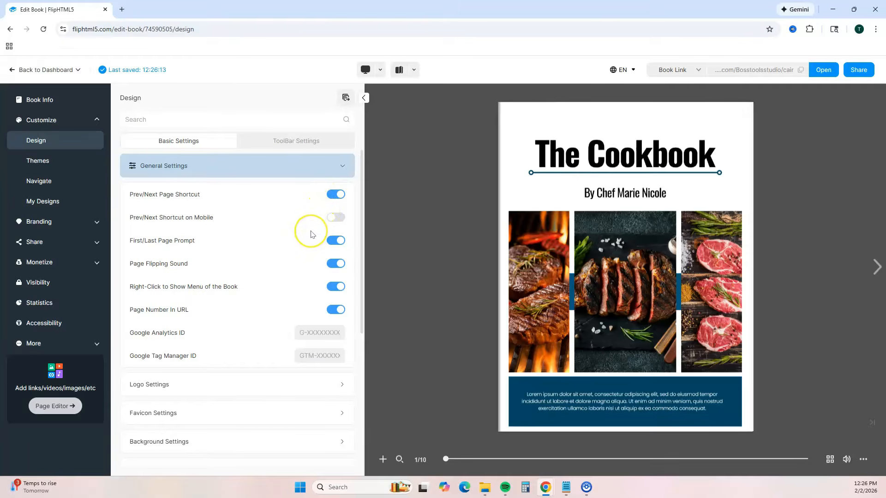
left_click(336, 221)
left_click(336, 221)
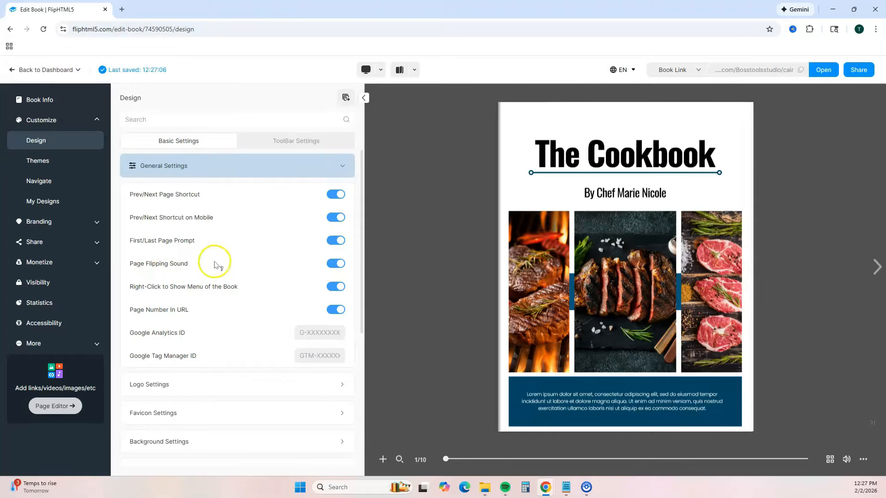
Switch the page flipping sound off and on again, and test it by turning the preview to pages 2-3.
left_click(333, 267)
left_click(333, 267)
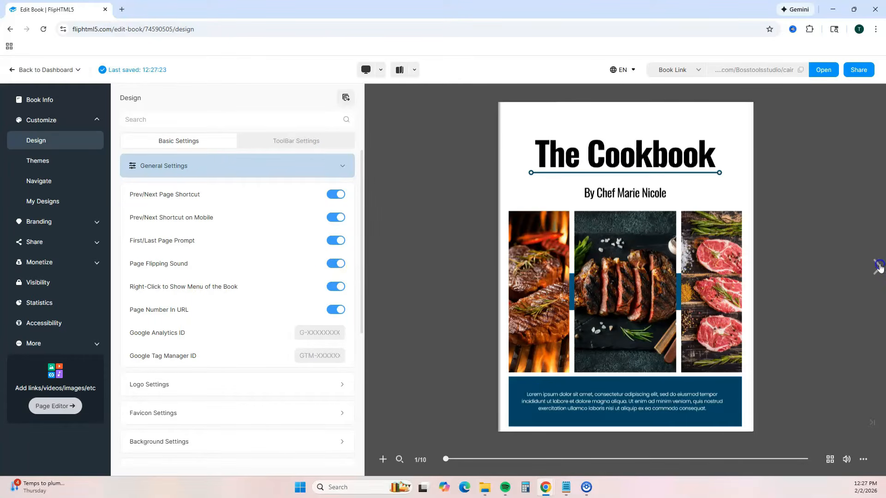
left_click(879, 268)
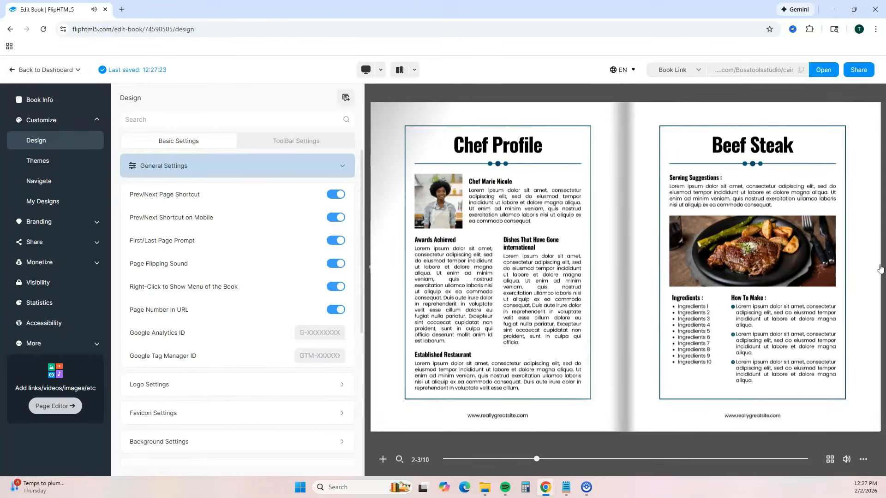
Open the logo settings and go over the logo image and logo URL options.
scroll(320, 245, "down", 2)
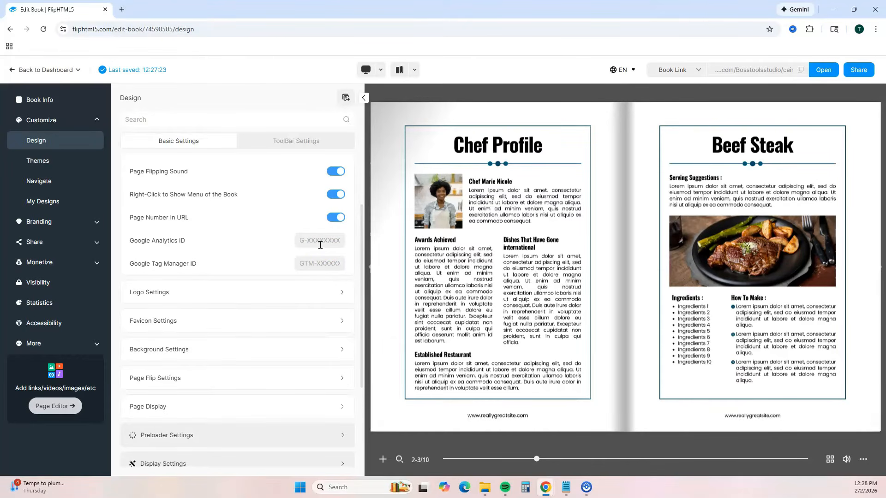
left_click(341, 294)
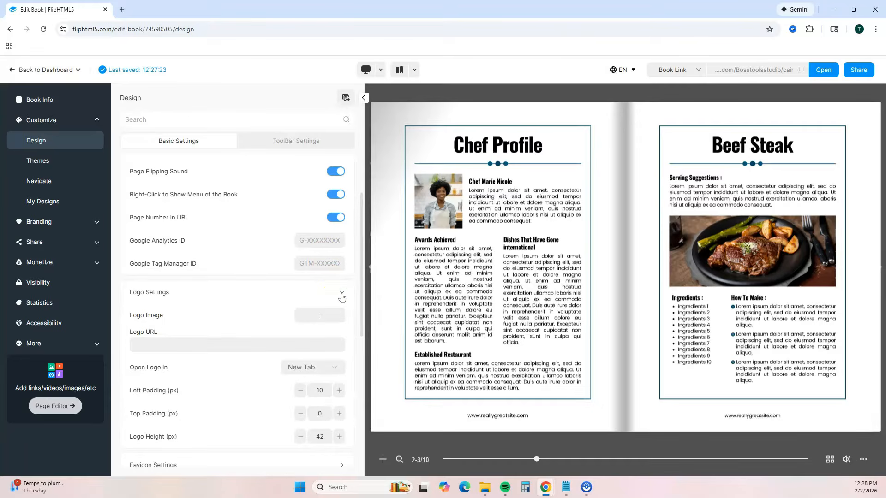
left_click(318, 319)
left_click(284, 346)
scroll(285, 346, "down", 4)
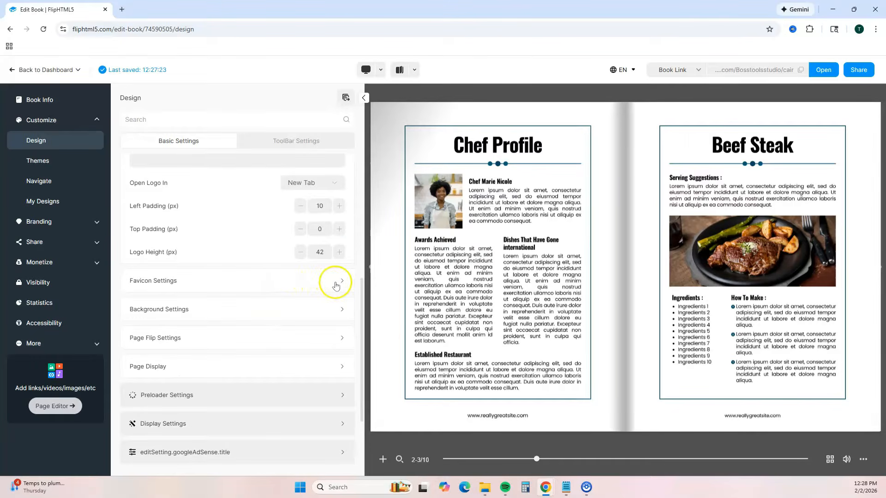
Set the background's Gradient Color A to #004665 by sampling the dark blue block on the cookbook cover.
left_click(343, 310)
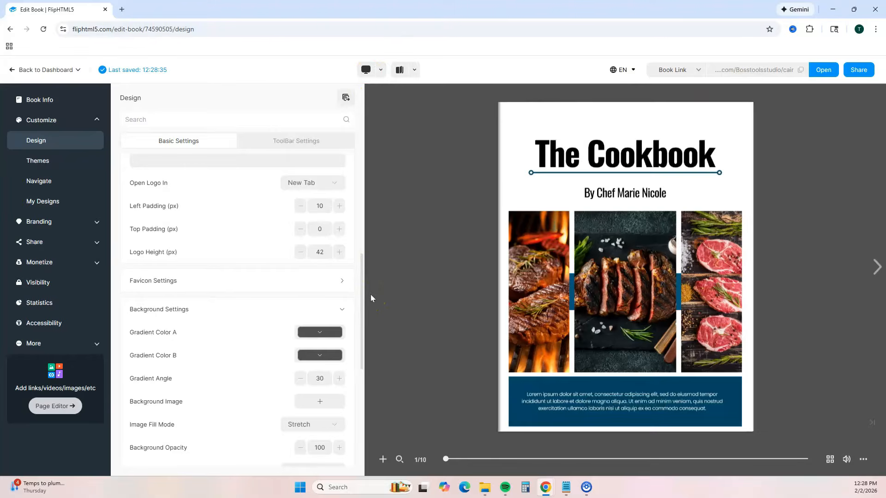
left_click(320, 333)
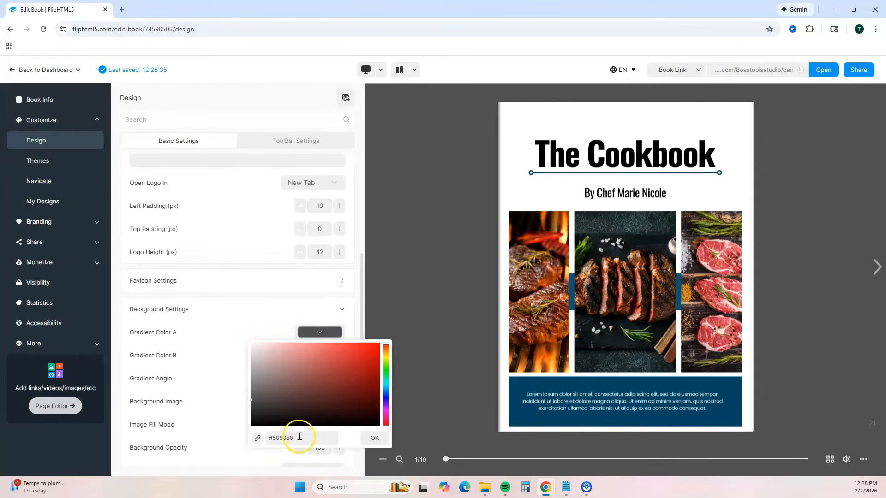
mouse_move(272, 395)
left_mouse_down()
mouse_move(352, 386)
mouse_move(344, 358)
mouse_move(352, 387)
mouse_move(375, 376)
mouse_move(376, 399)
mouse_move(377, 370)
left_mouse_up()
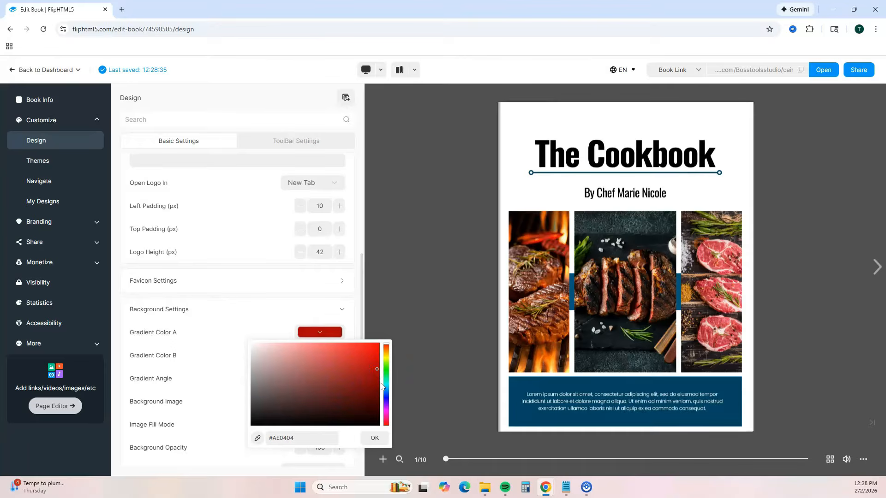
left_click(258, 438)
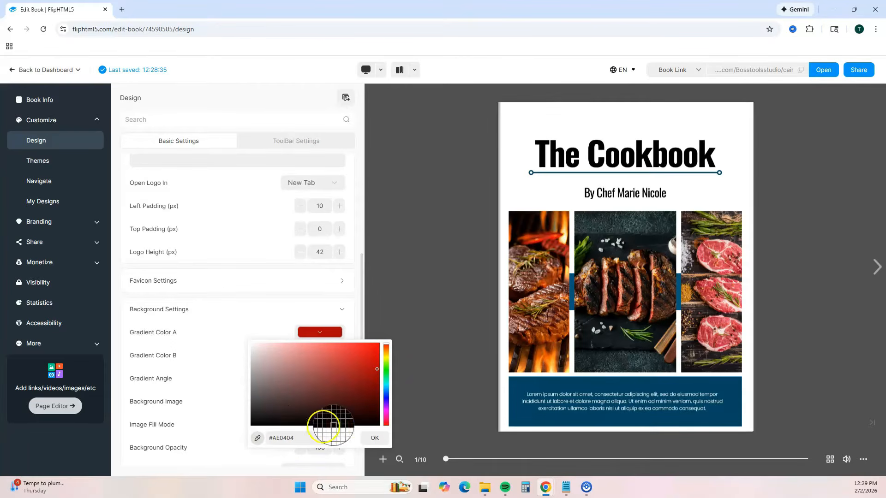
left_click(514, 387)
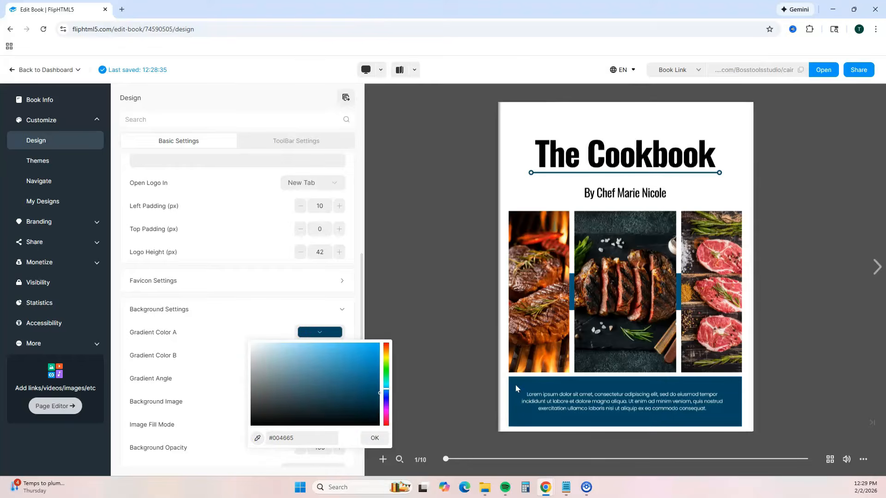
left_click(368, 439)
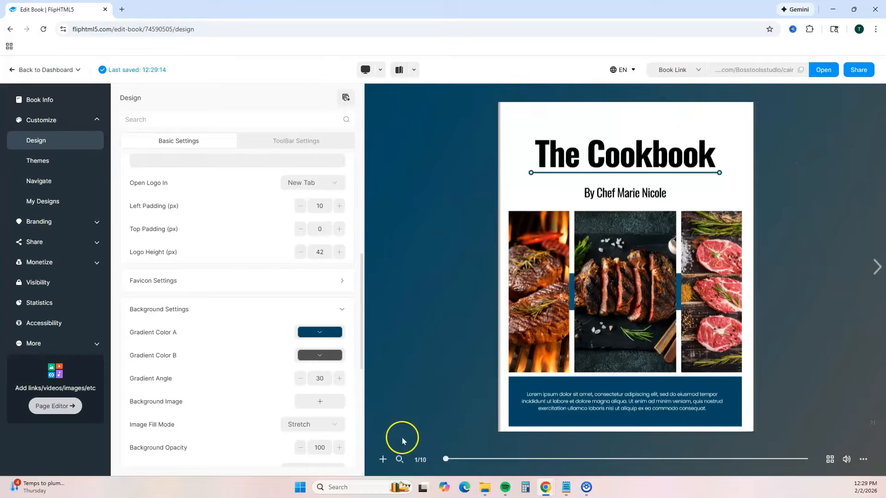
Try the Fallen Leaves and Space Ship dynamic effects on the book's background.
scroll(318, 269, "down", 3)
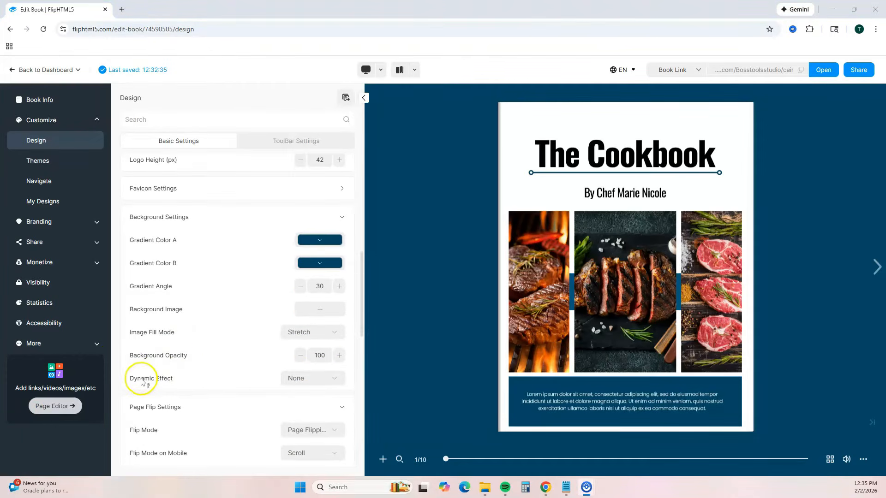
left_click(282, 378)
left_click(338, 379)
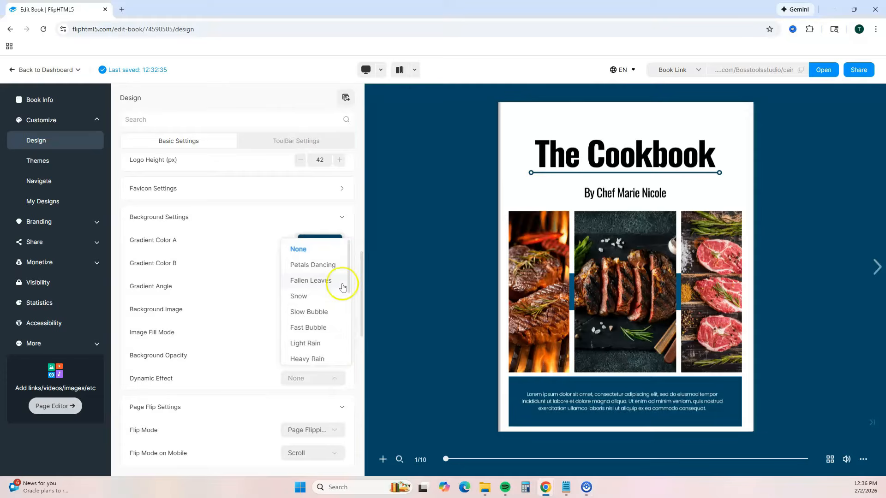
left_click(317, 281)
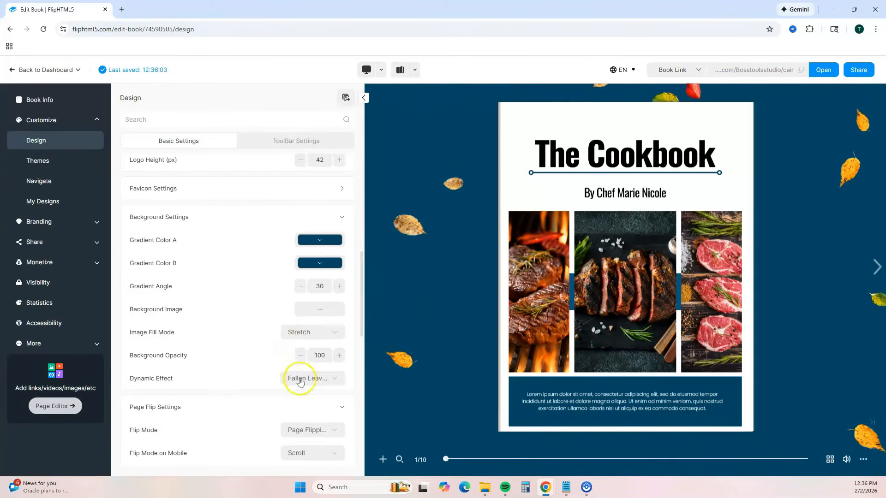
left_click(322, 379)
scroll(330, 332, "down", 3)
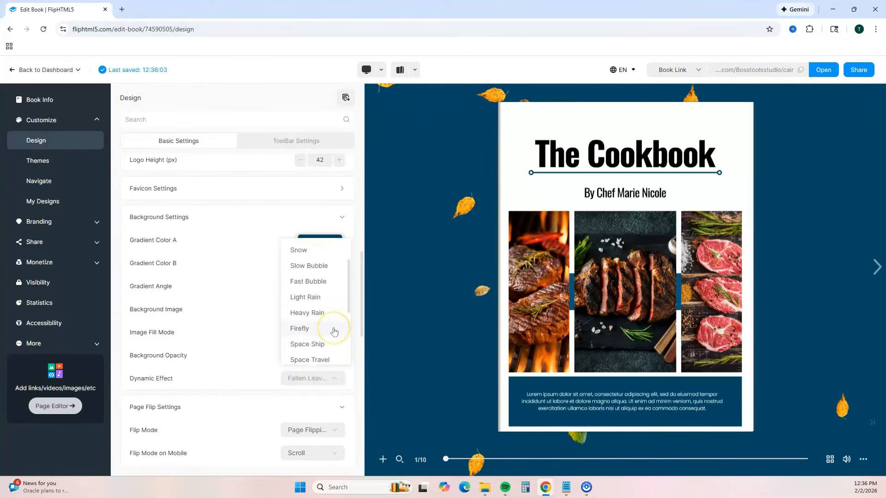
left_click(325, 298)
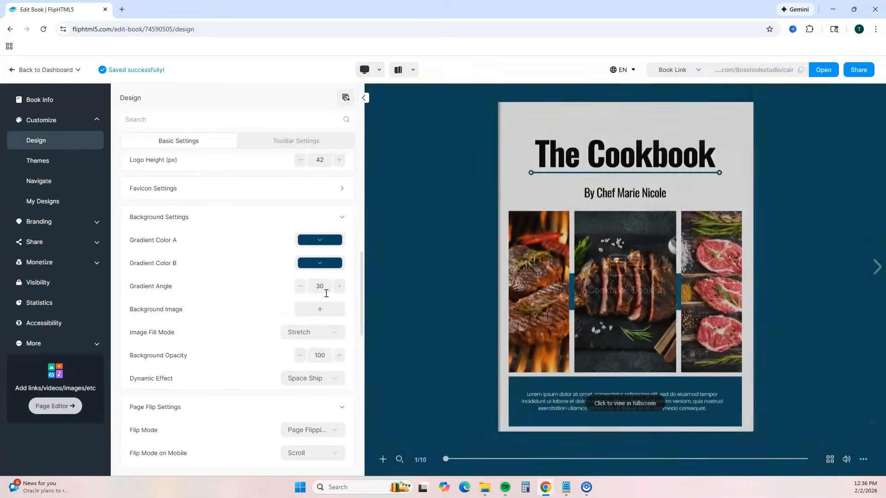
Set the background's dynamic effect back to None.
left_click(343, 374)
scroll(326, 350, "up", 5)
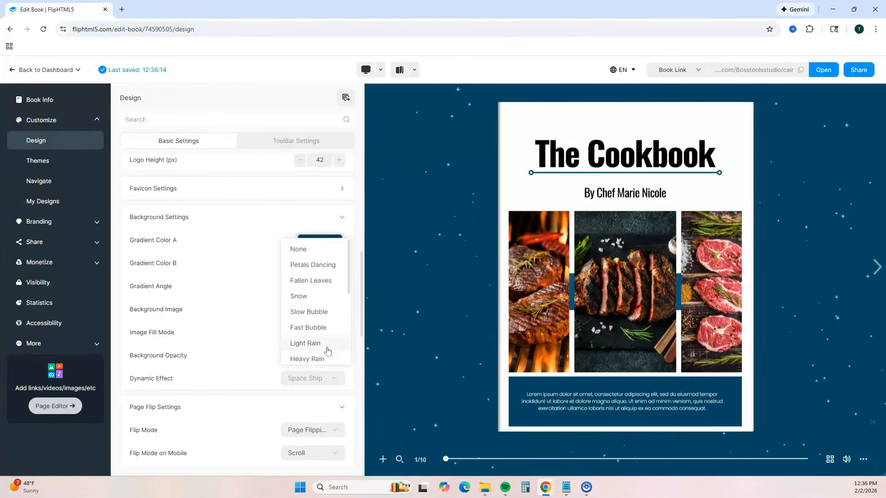
left_click(330, 254)
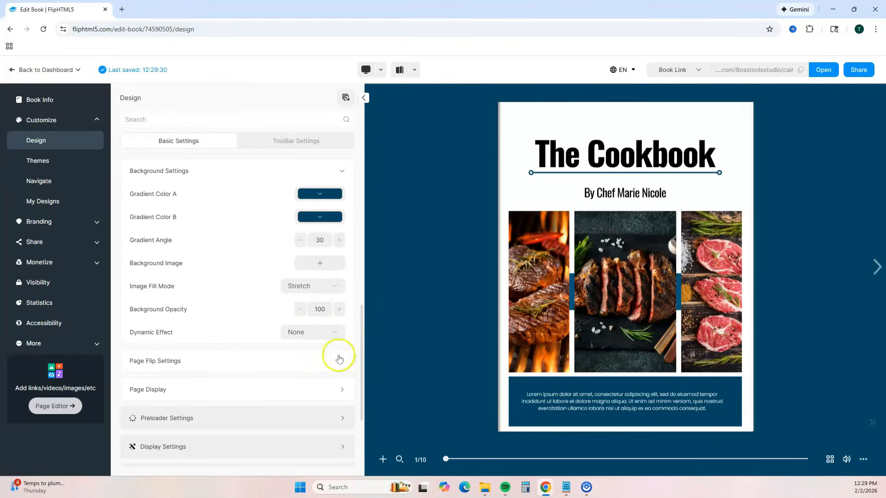
Set the book's Flip Mode to Slideshow in the page flip settings.
left_click(339, 361)
scroll(272, 358, "down", 2)
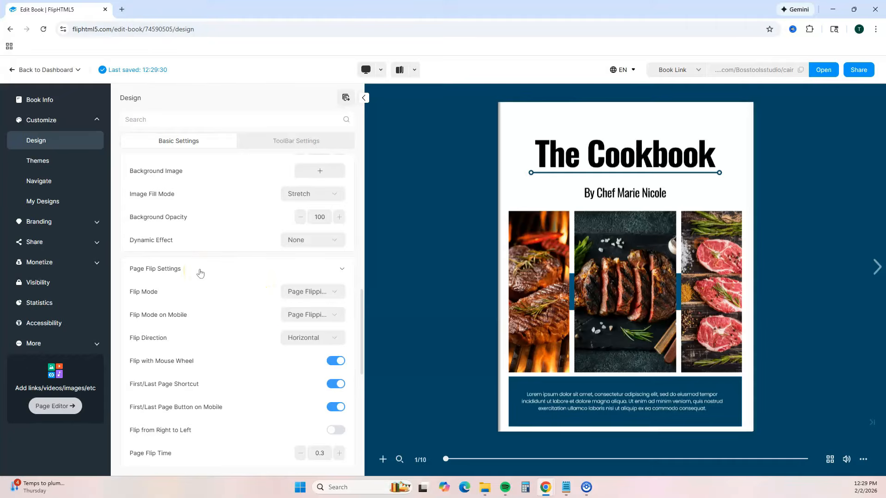
left_click(332, 293)
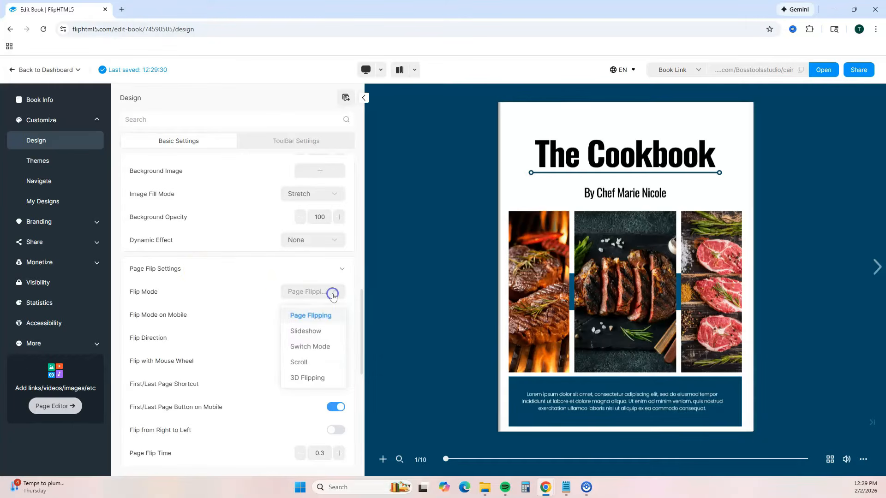
left_click(321, 335)
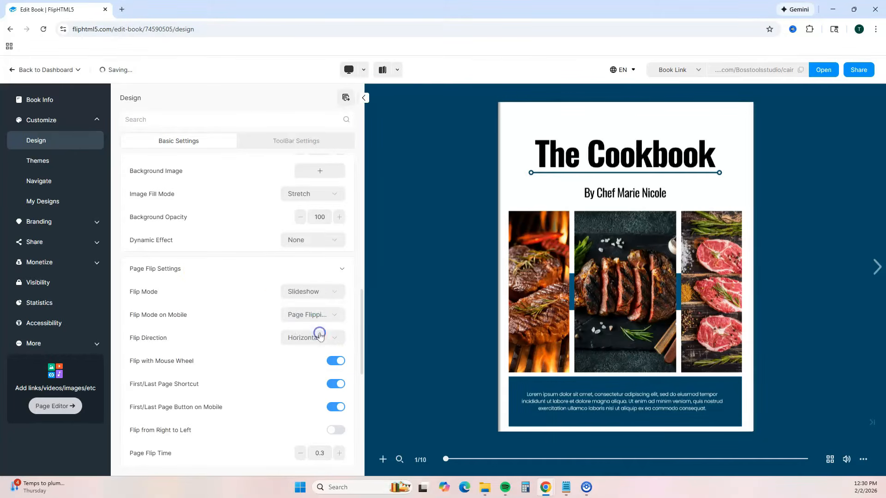
After paging through the slideshow preview, set Flip Mode to Page Flipping and Flip Mode on Mobile to Scroll.
left_click(876, 269)
left_click(877, 269)
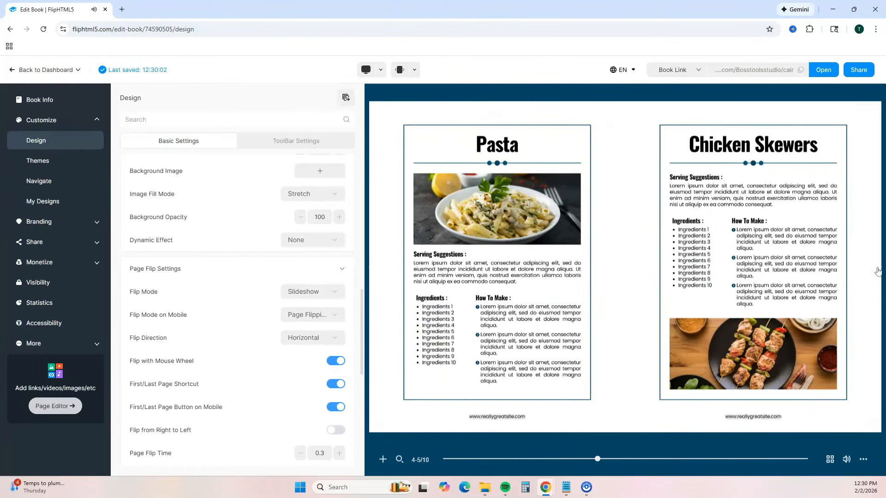
left_click(326, 286)
left_click(317, 313)
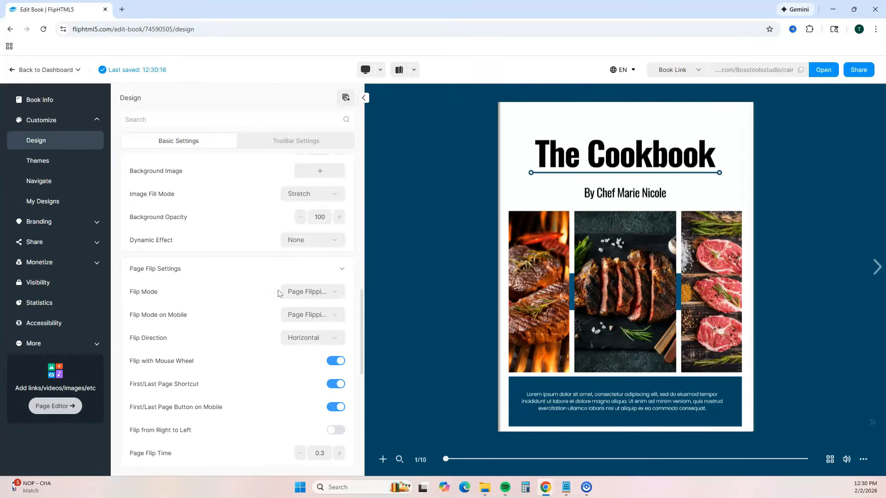
left_click(333, 314)
left_click(302, 368)
Try the Vertical flip direction and preview a page turn with it.
left_click(332, 338)
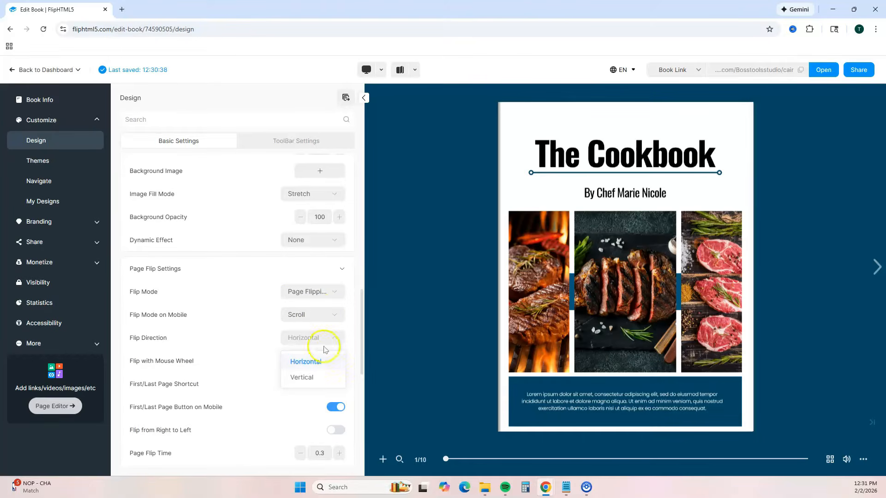
left_click(306, 377)
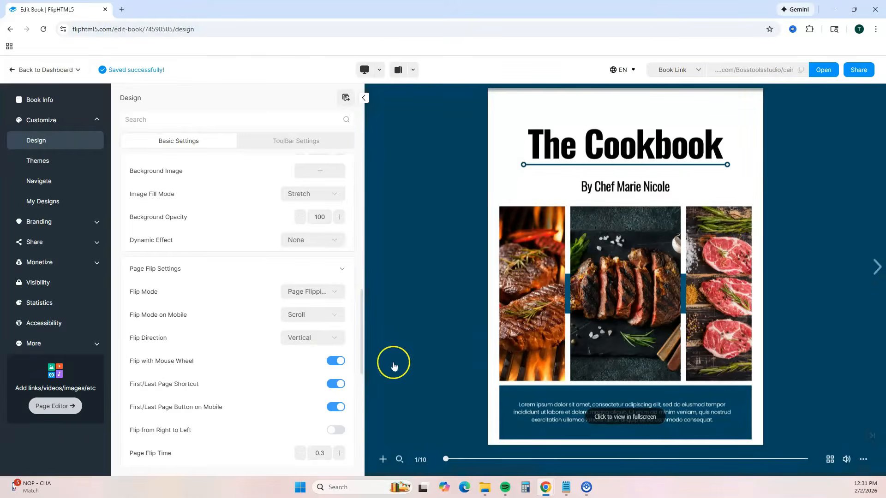
left_click(870, 264)
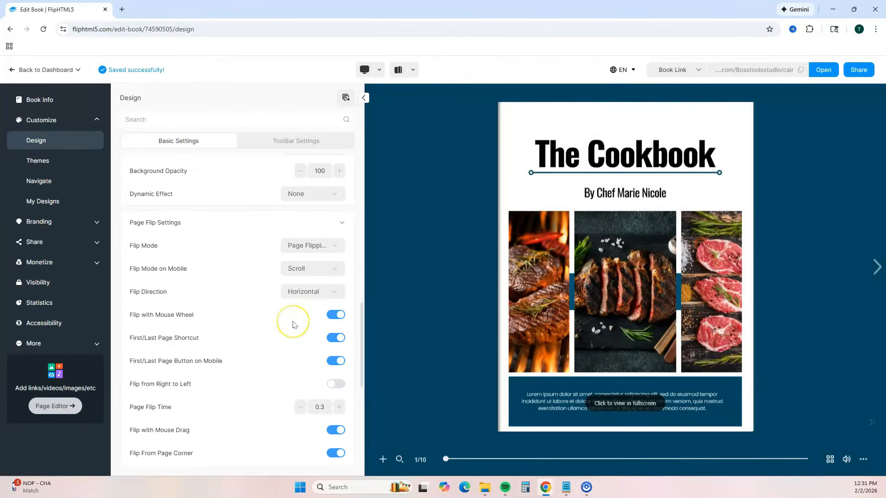
Review the remaining page flip options and test turning the cover by pulling the page over in the preview.
scroll(294, 326, "down", 1)
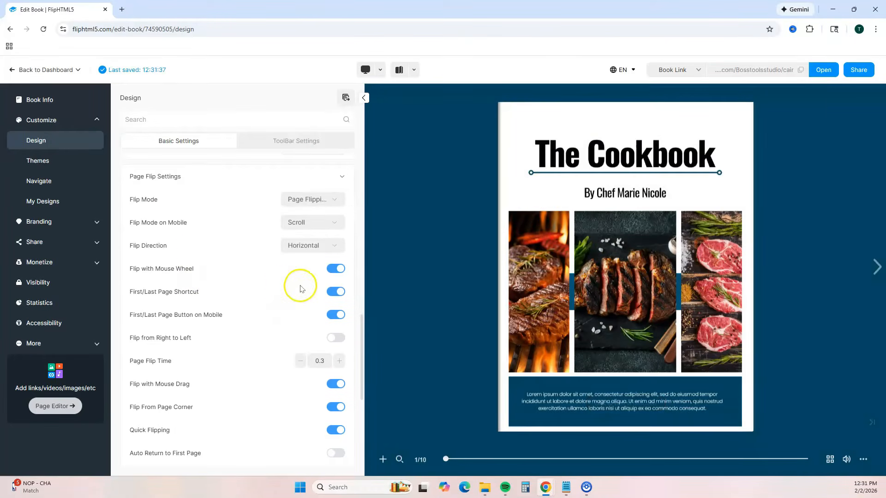
scroll(273, 267, "down", 1)
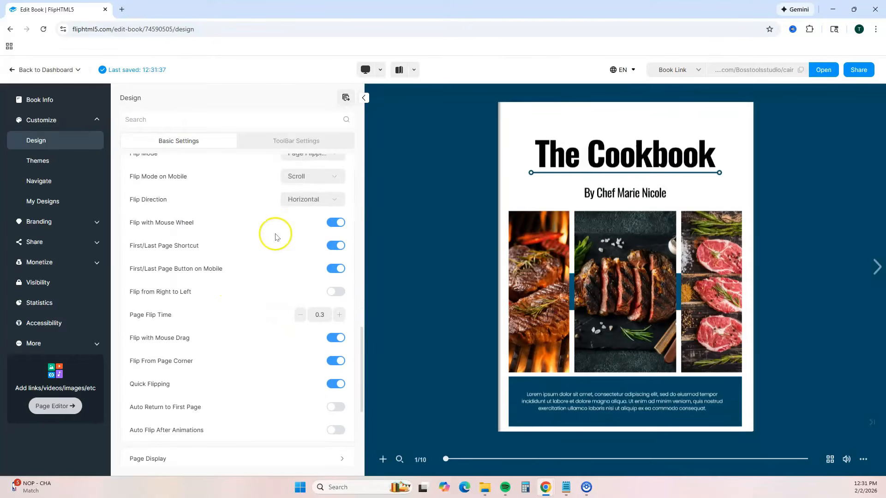
scroll(208, 223, "down", 1)
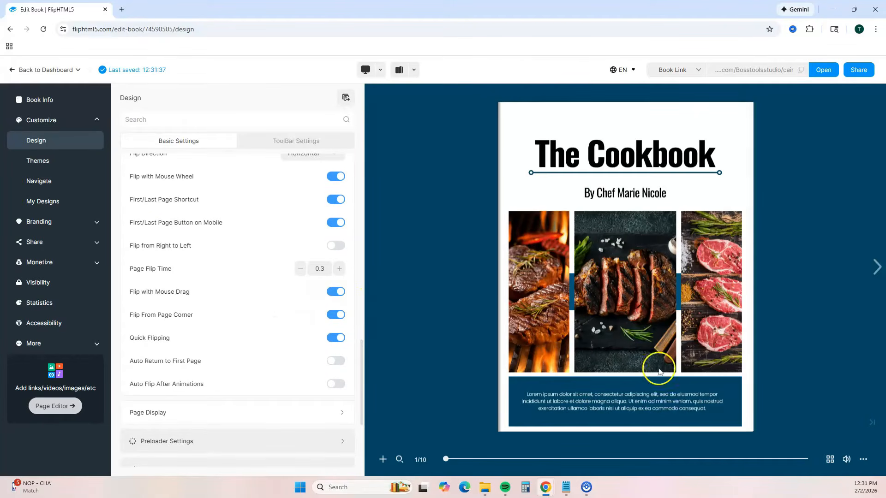
left_click_drag(734, 406, 366, 392)
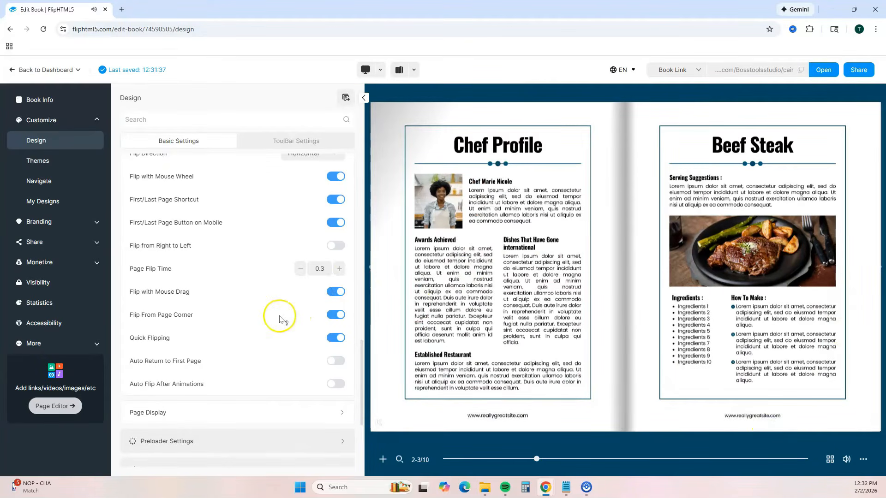
scroll(282, 320, "down", 1)
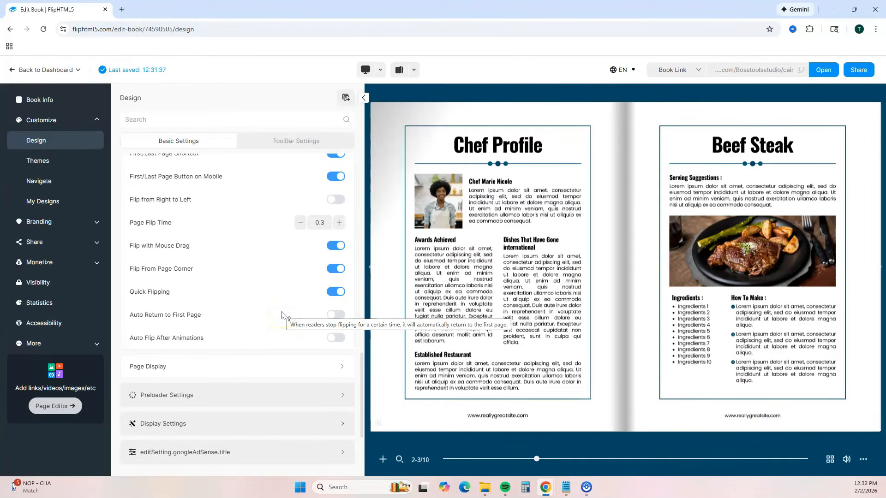
Try a Page Flip Time of 4.3 with a page turn in the preview, and lower the time again.
scroll(278, 240, "up", 2)
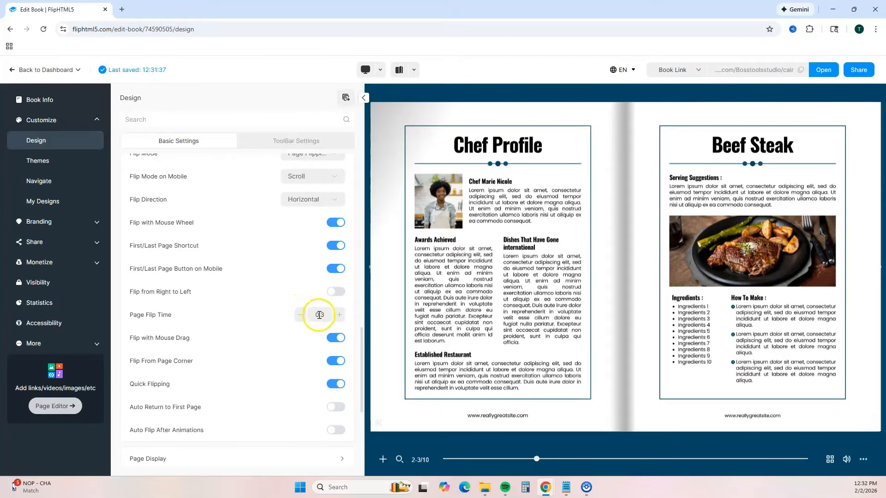
left_click(342, 318)
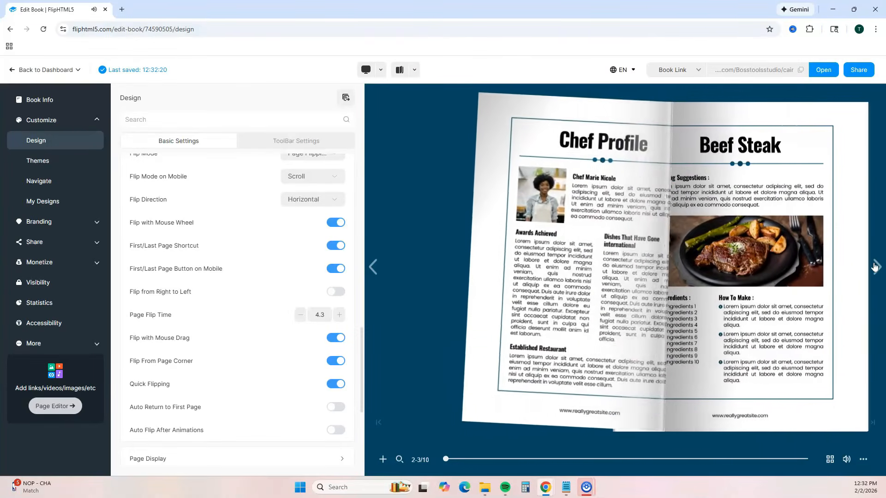
left_click(301, 316)
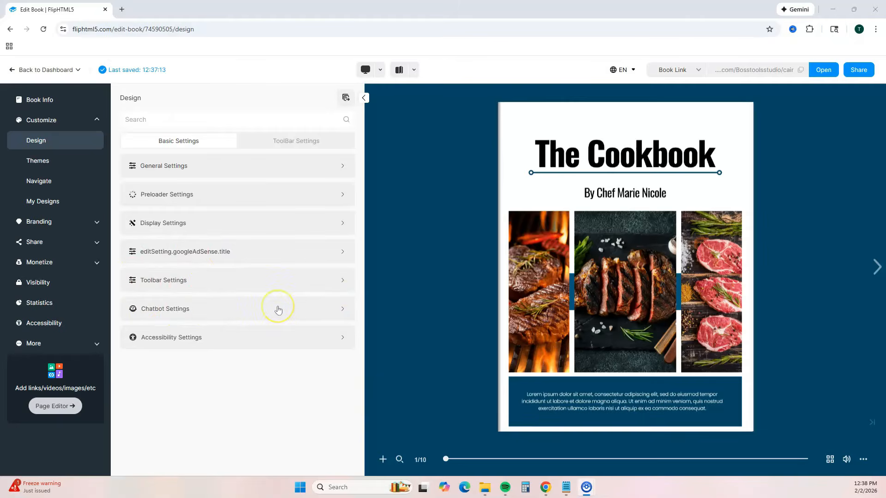
Examine the Chatbot Settings for the chatbot button's icon and height.
left_click(341, 309)
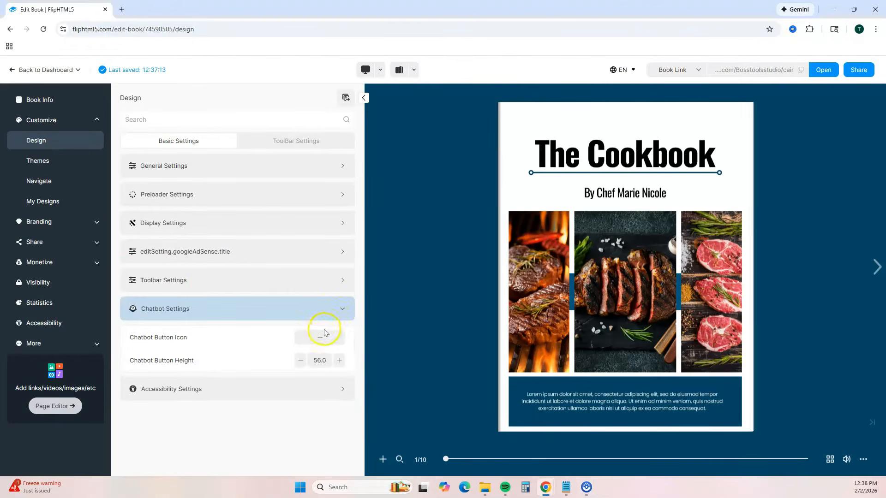
mouse_move(321, 338)
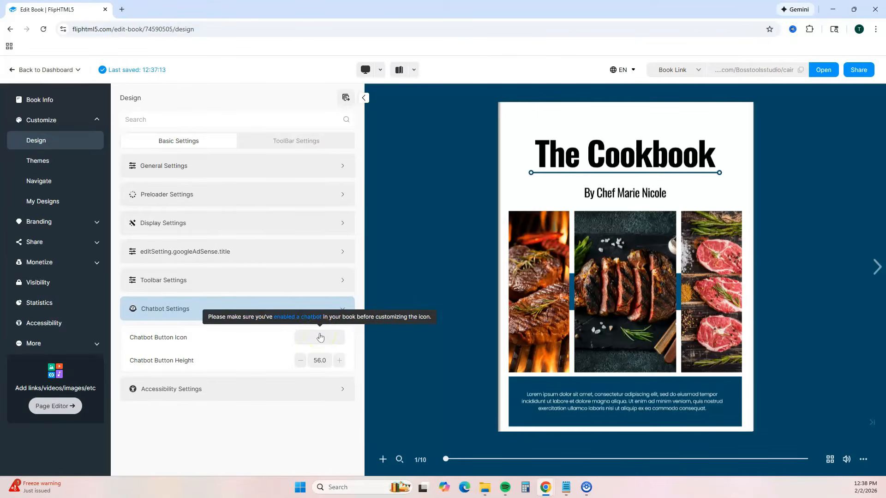
left_click(341, 309)
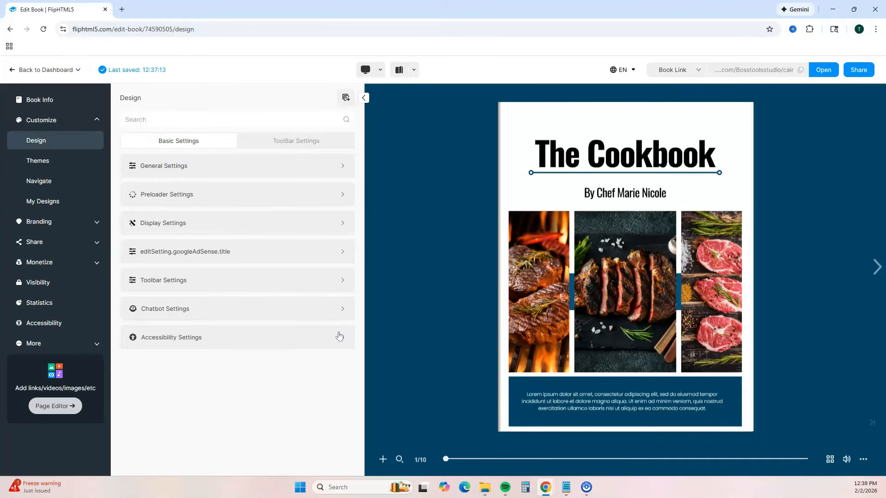
Enable the Accessibility Button in the book's accessibility settings.
left_click(339, 336)
left_click(336, 367)
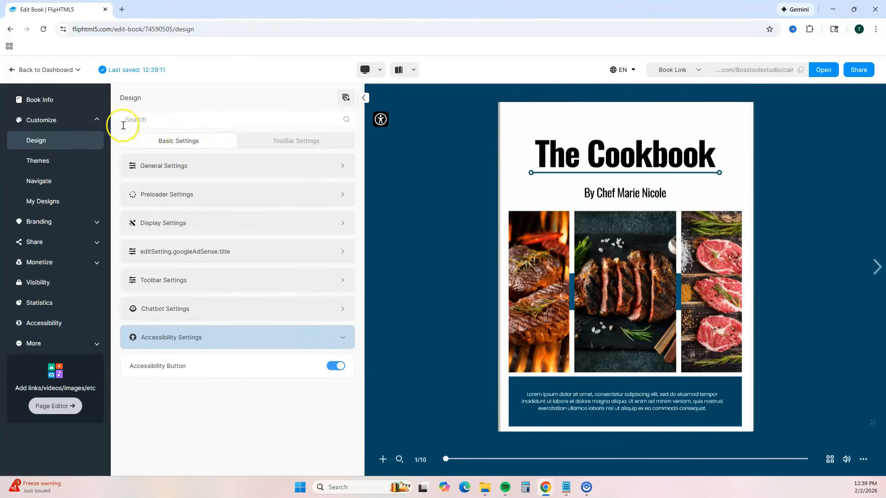
Apply the Gorgeous layout theme to the book.
left_click(68, 158)
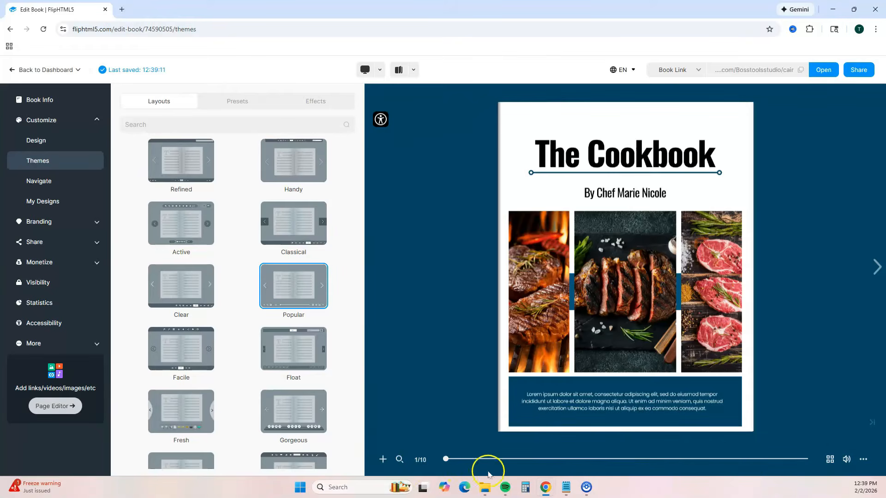
mouse_move(316, 371)
mouse_move(315, 411)
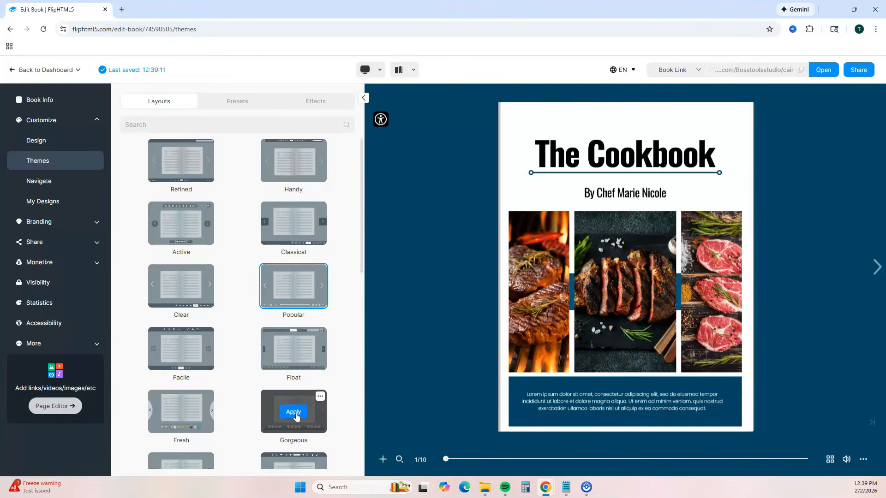
left_click(294, 414)
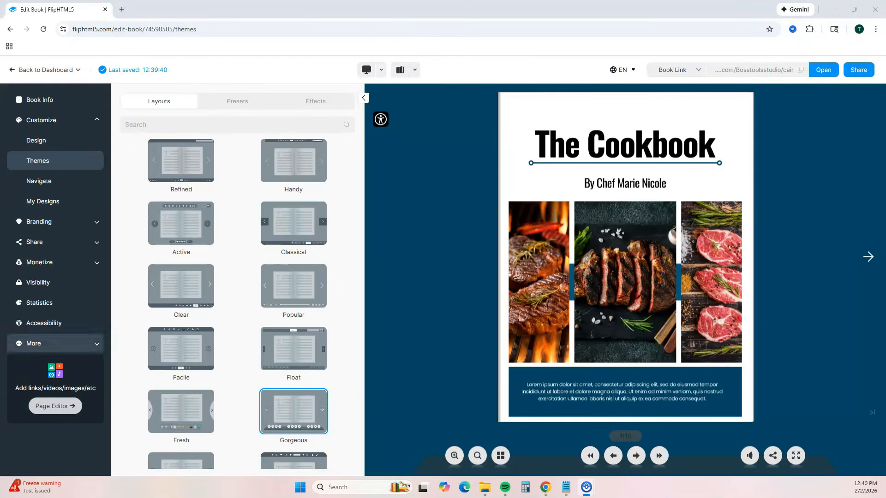
Examine the toolbar's appearance settings, including its colors, opacity and panel options.
left_click(35, 140)
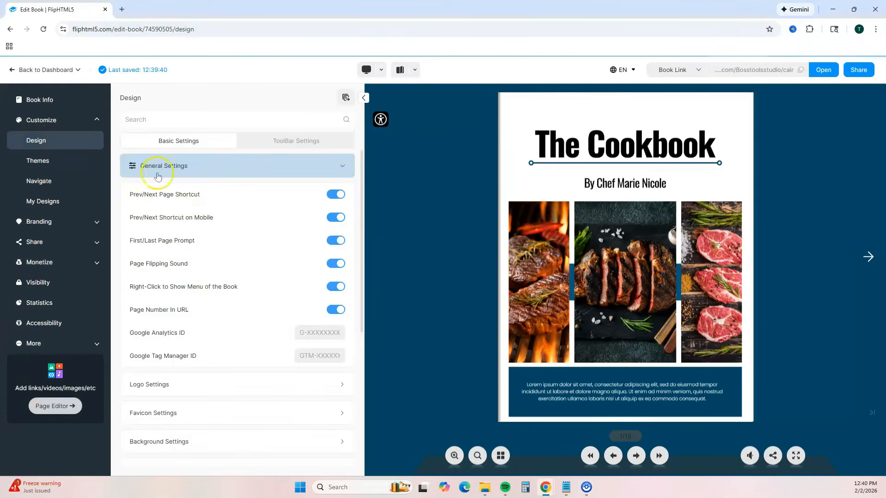
scroll(212, 348, "down", 5)
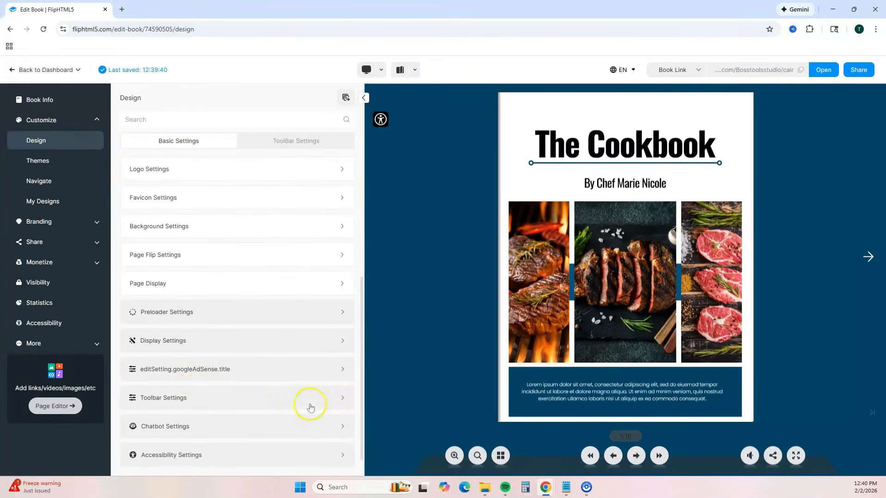
left_click(336, 401)
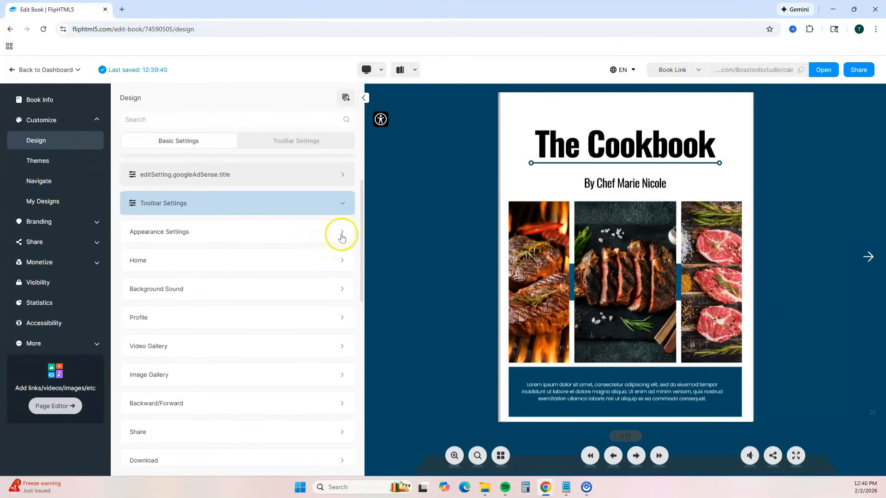
left_click(342, 234)
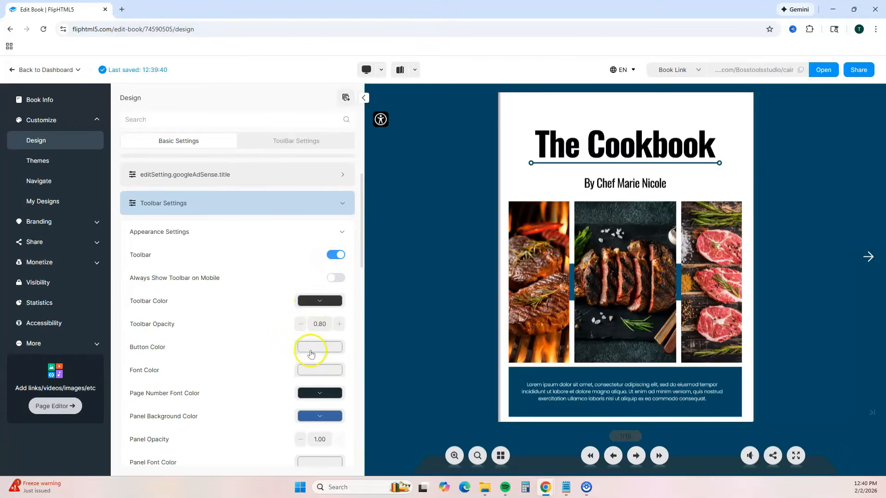
scroll(323, 376, "down", 1)
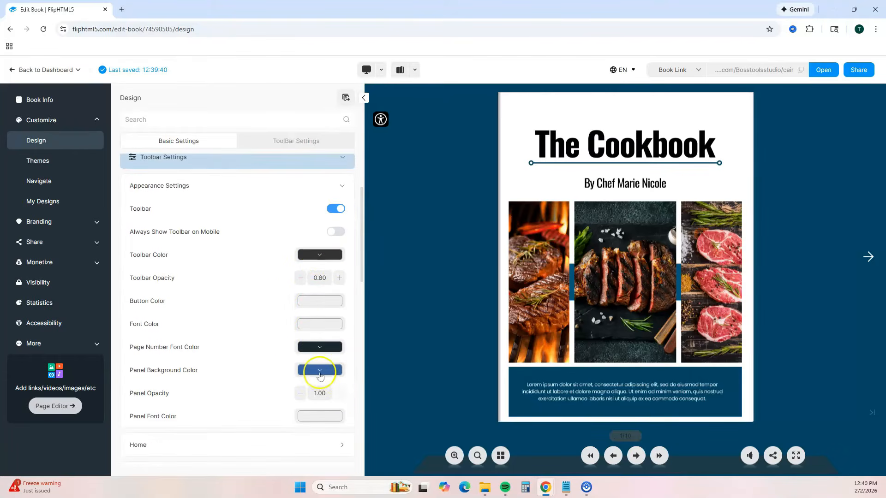
left_click(259, 153)
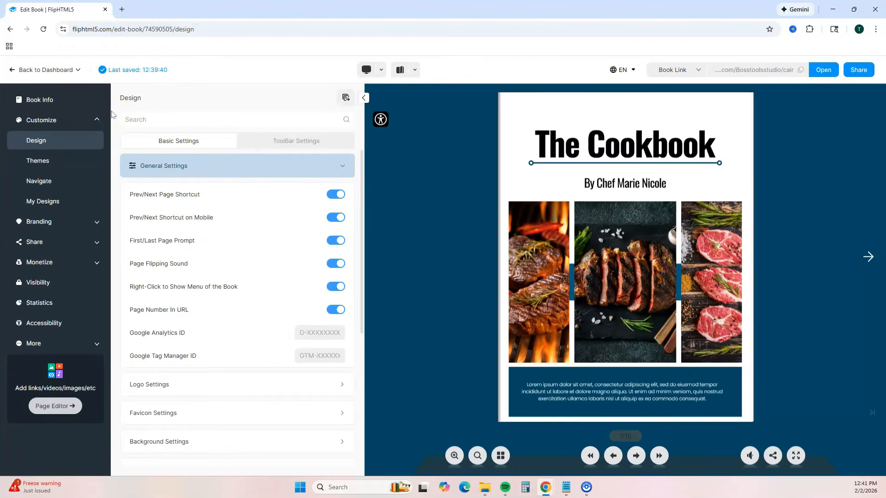
Look over the book's social sharing options and its Iframe options for embedding on a website.
left_click(107, 118)
left_click(90, 207)
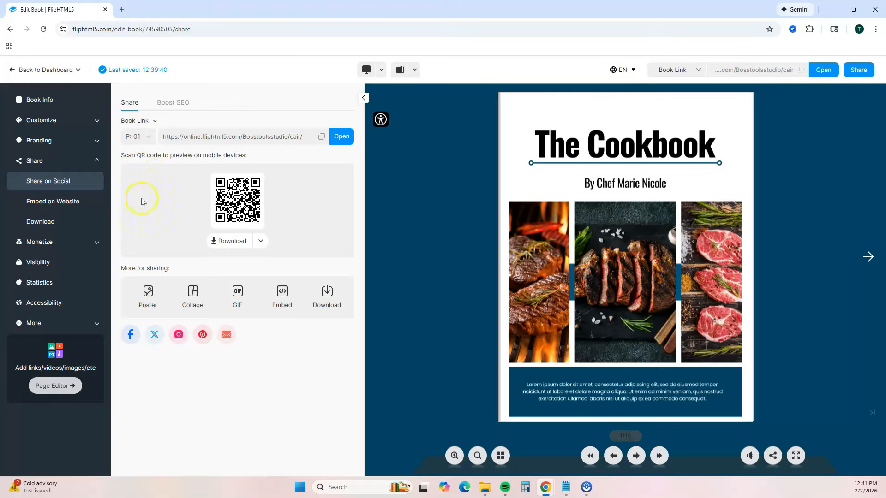
left_click(282, 293)
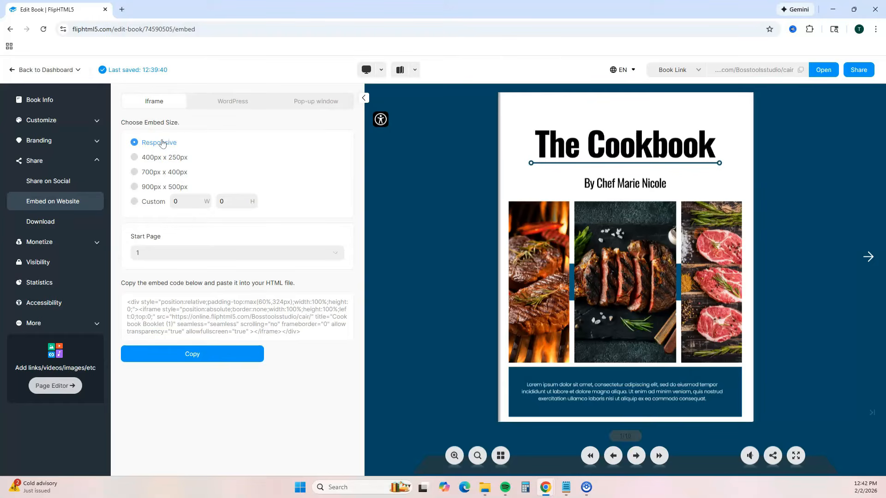
Look over the monetization options and try offering the book For Sale under Digital Sales, dismissing the payment setup.
left_click(95, 243)
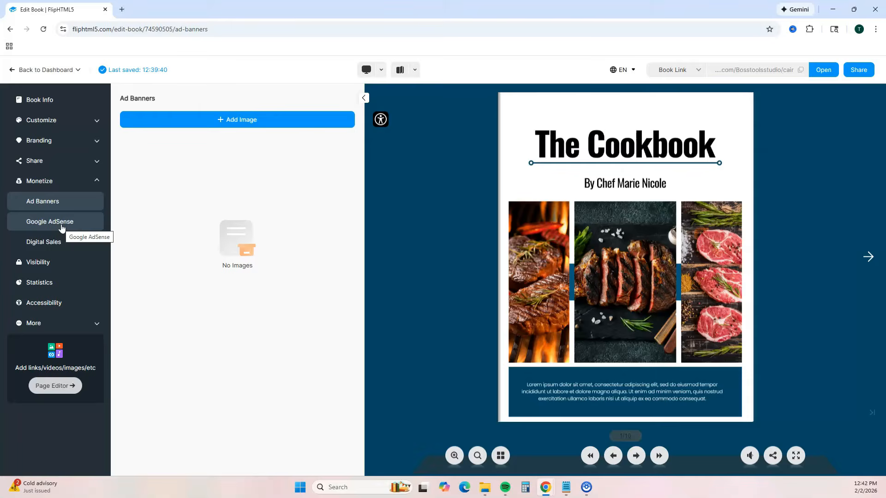
left_click(54, 243)
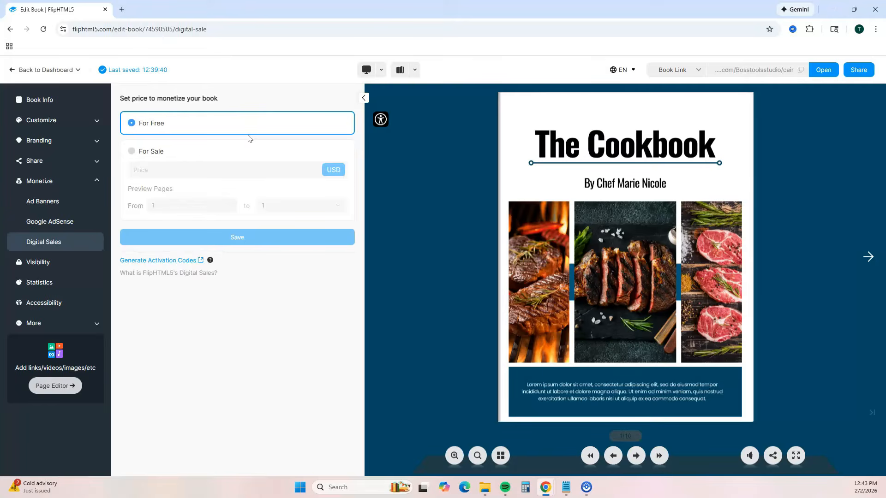
left_click(243, 146)
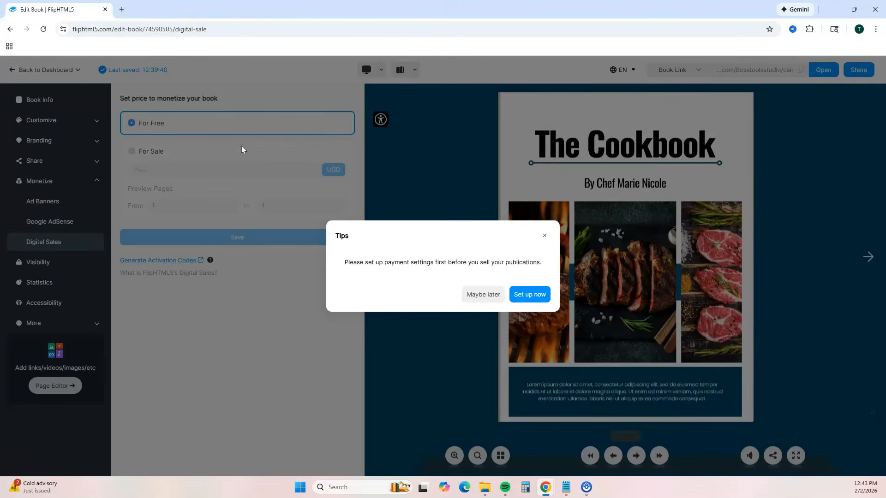
left_click(421, 214)
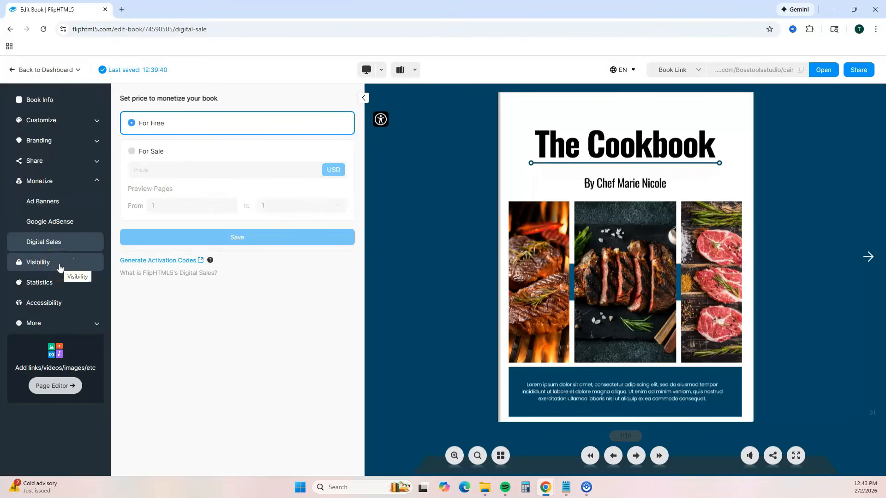
Examine the visibility options for the publication.
left_click(60, 267)
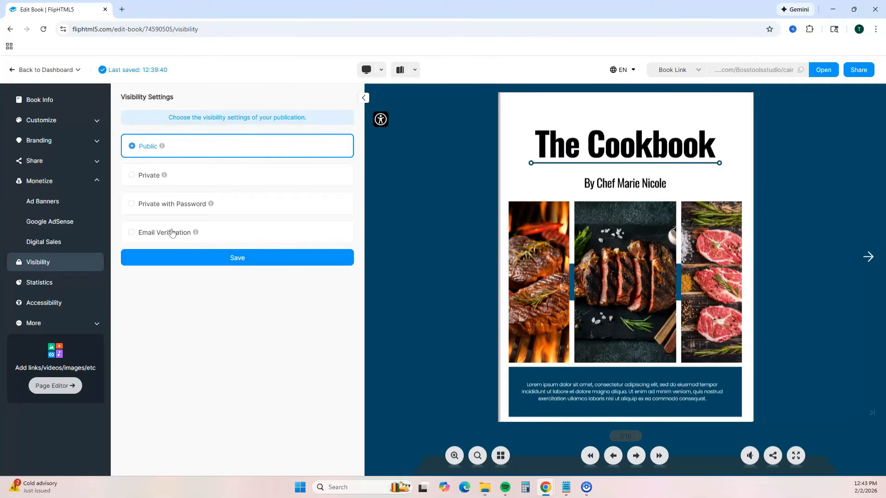
left_click(55, 283)
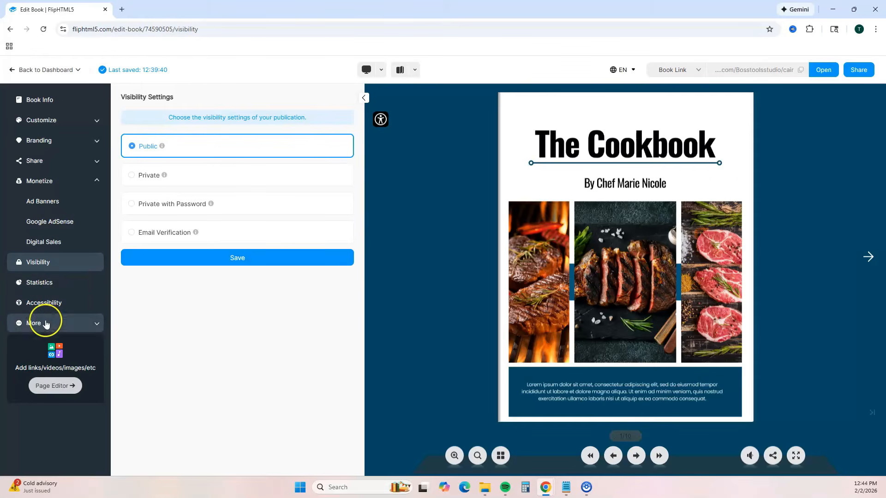
Open the cookbook in the Page Editor.
left_click(68, 391)
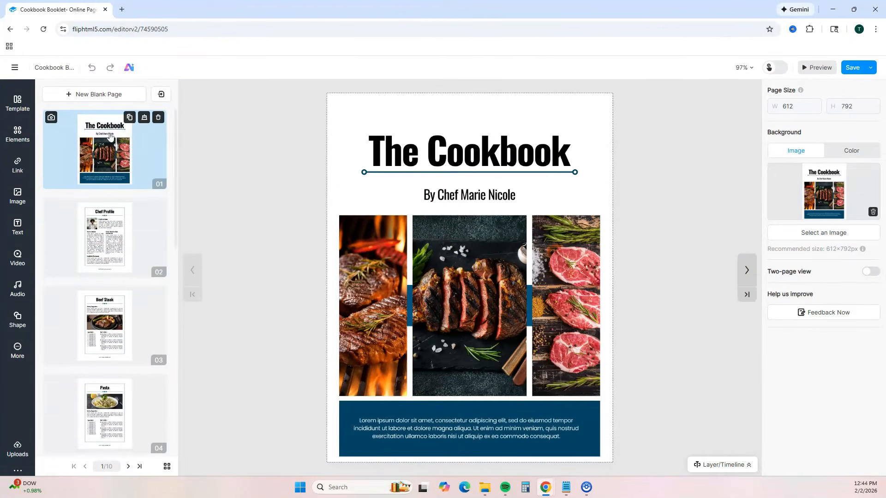
Look through the cookbook's page thumbnails and the available page templates.
scroll(110, 136, "down", 8)
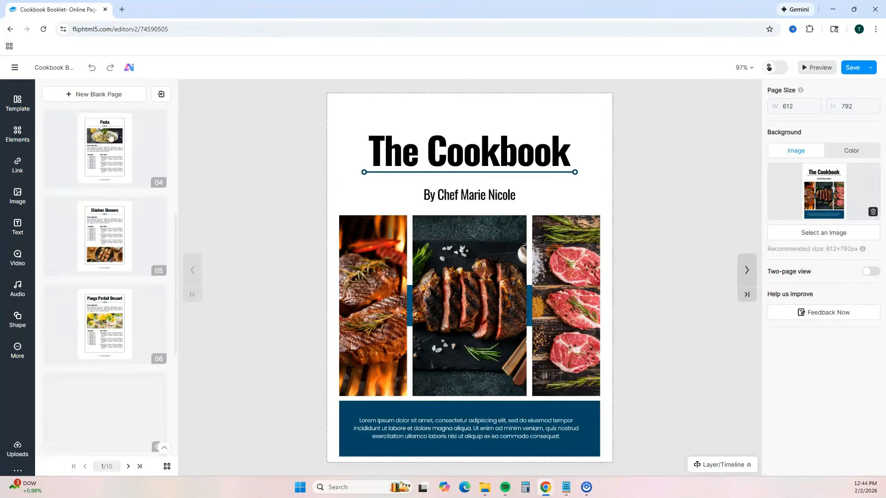
scroll(110, 136, "up", 8)
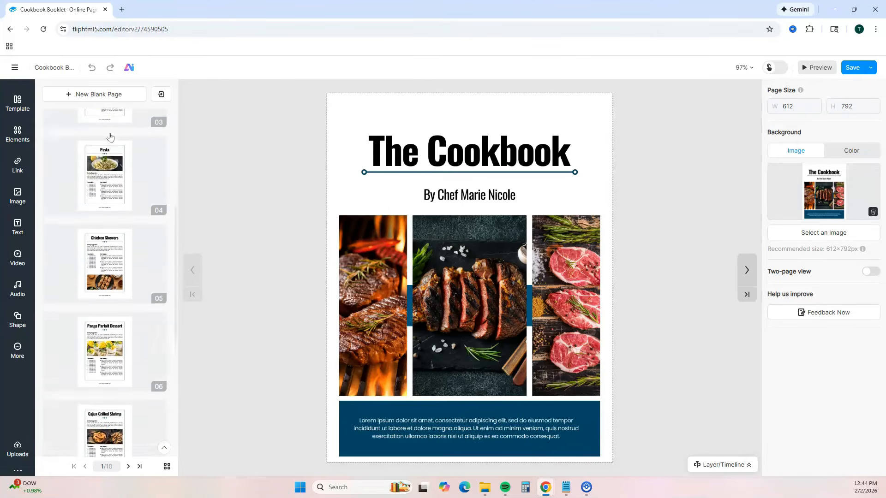
left_click(19, 103)
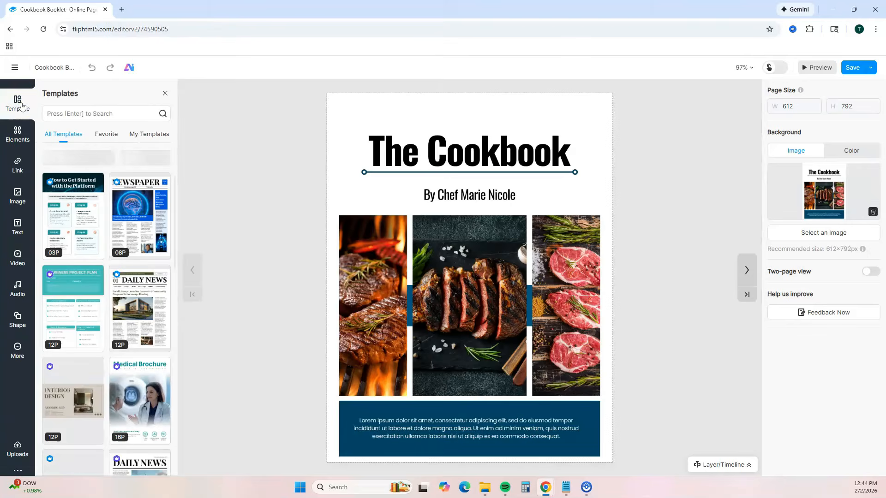
mouse_move(60, 181)
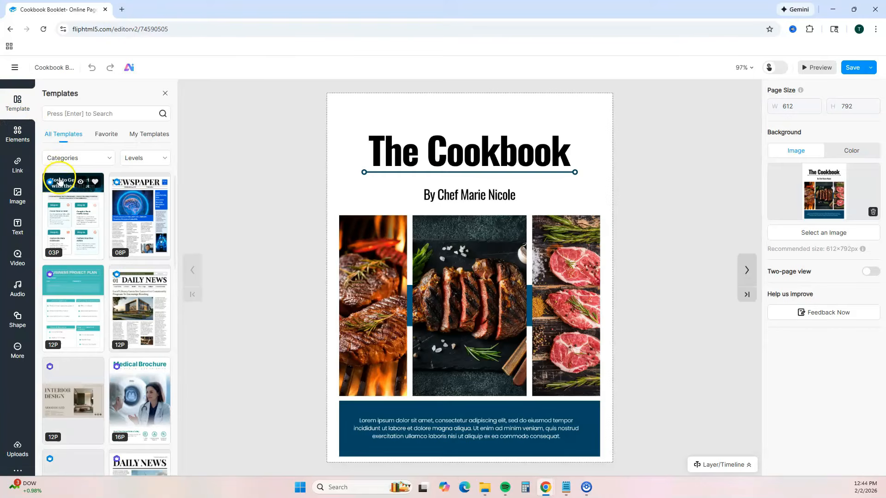
left_click(164, 96)
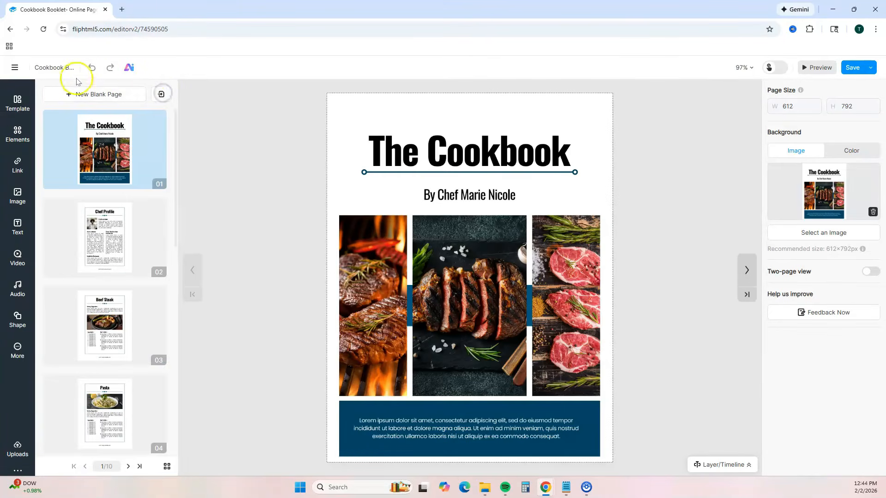
Add a Sign Up button to the Chef Profile page and place it above the chef's bio, at about X 368, Y 160.
left_click(21, 130)
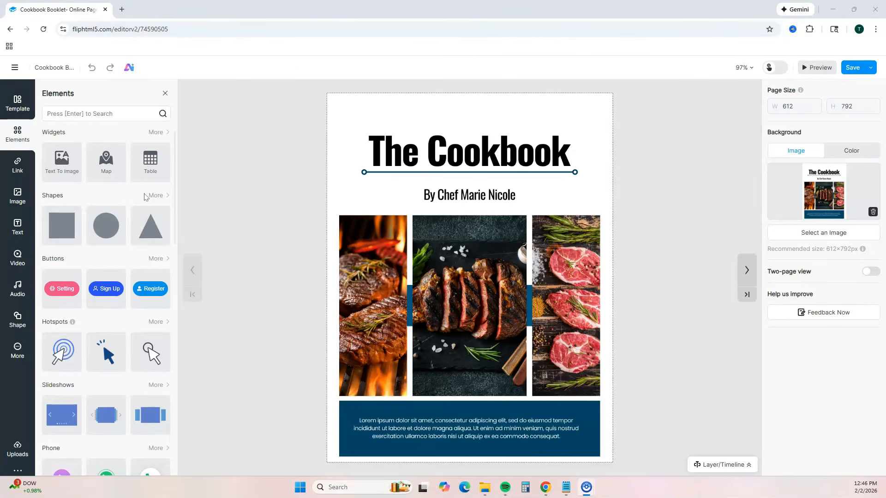
left_click(740, 270)
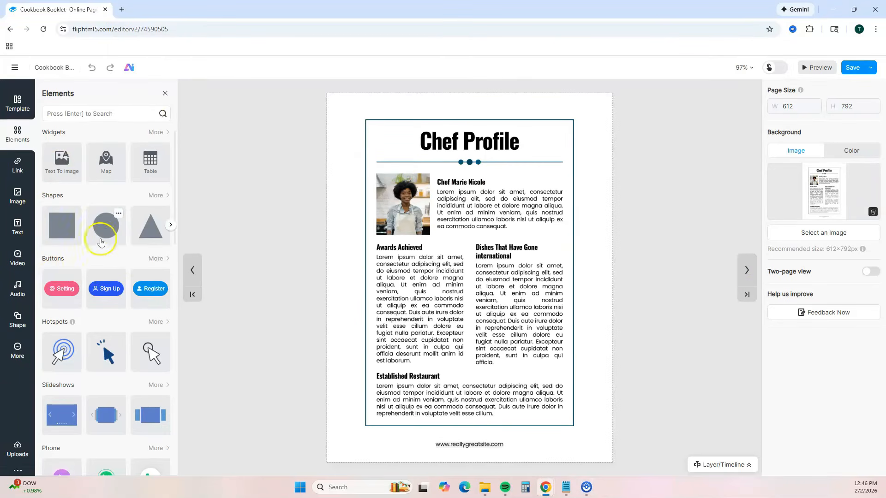
left_click(104, 299)
left_click_drag(467, 274, 491, 165)
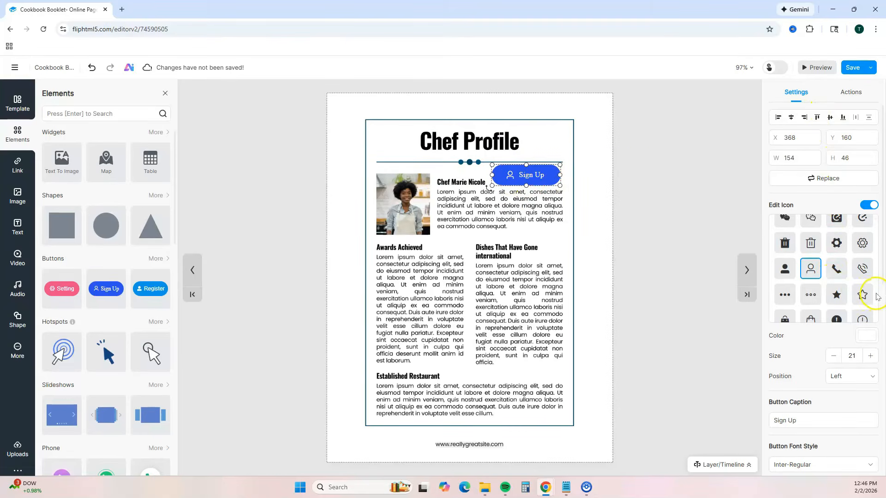
Review the Sign Up button's settings, make it open the URL bosstoolsstudio.com/ in a new tab when clicked, and save the book.
scroll(816, 240, "down", 5)
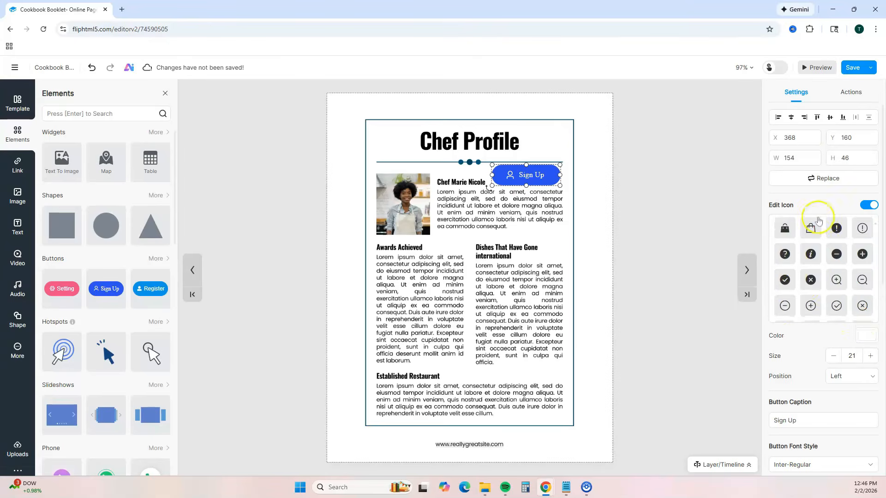
scroll(813, 397, "down", 4)
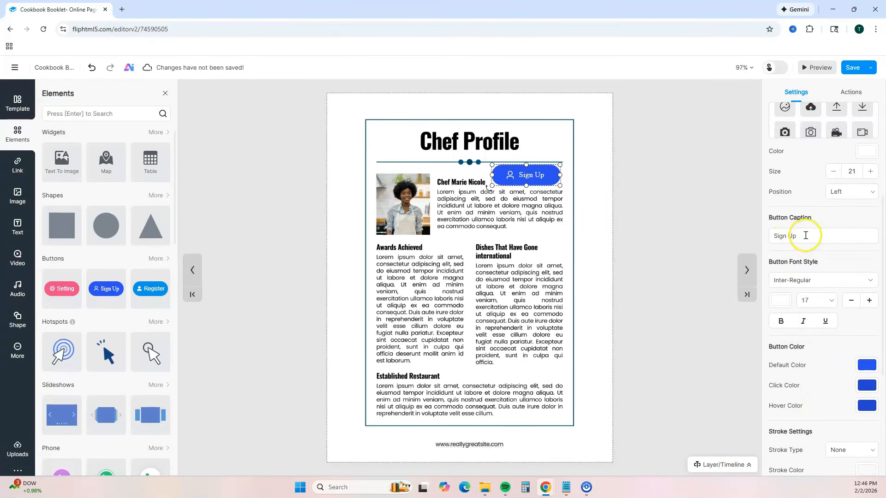
scroll(819, 410, "down", 4)
scroll(819, 411, "up", 8)
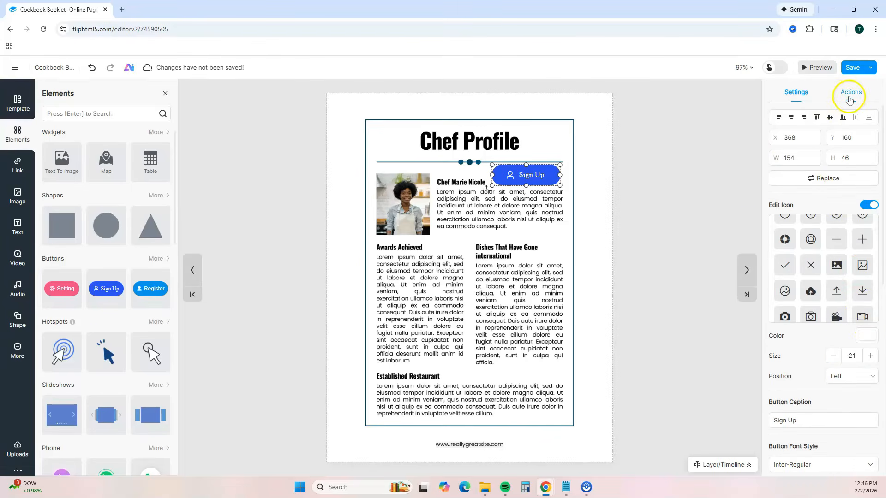
left_click(849, 101)
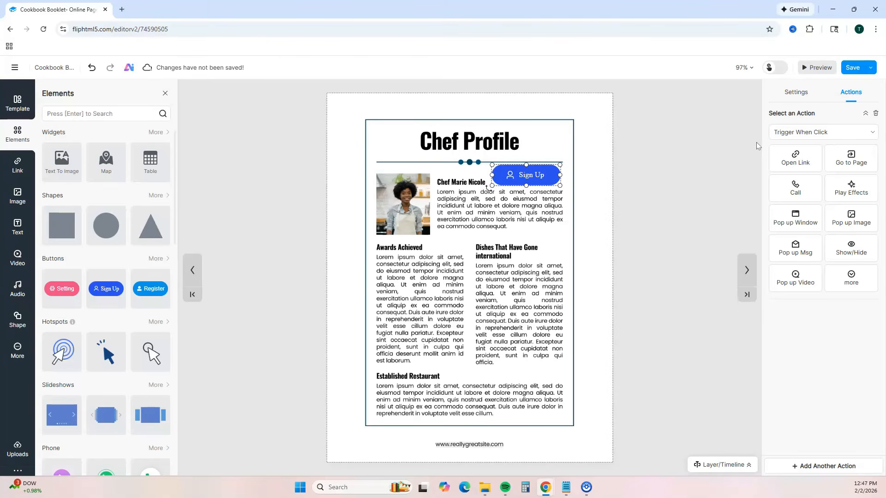
left_click(793, 154)
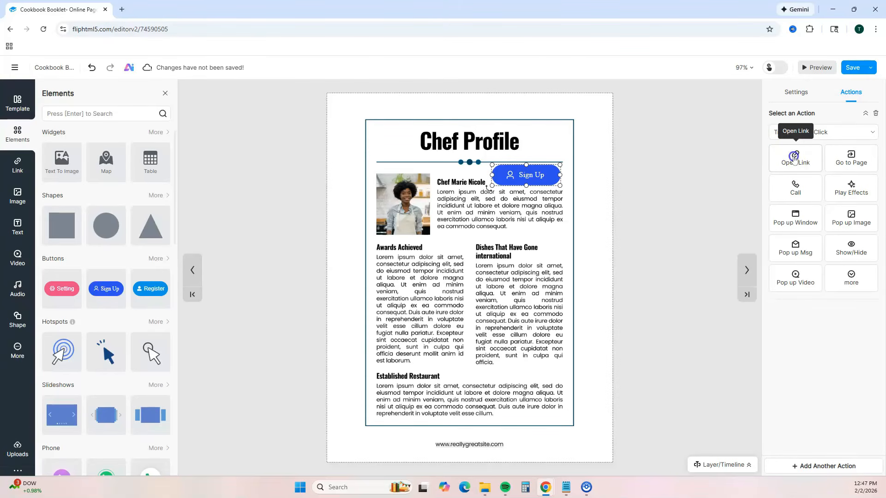
left_click(794, 159)
left_click(819, 332)
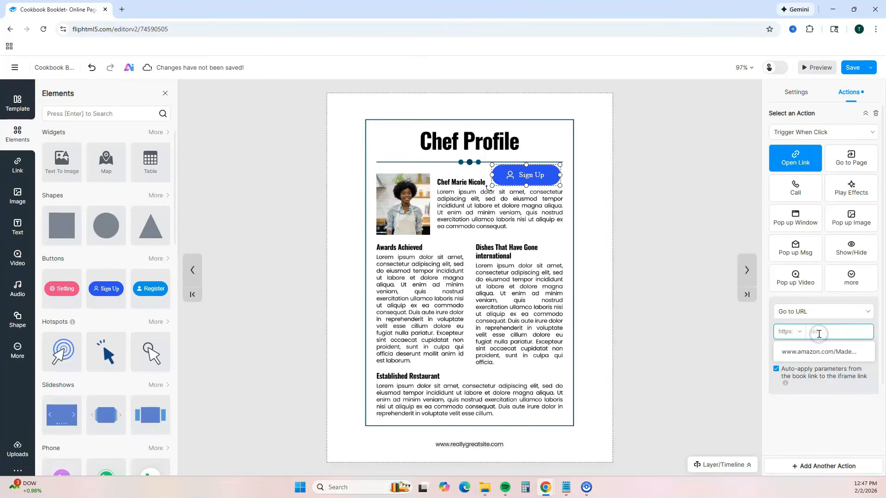
type("bosstoolsstudio.com/")
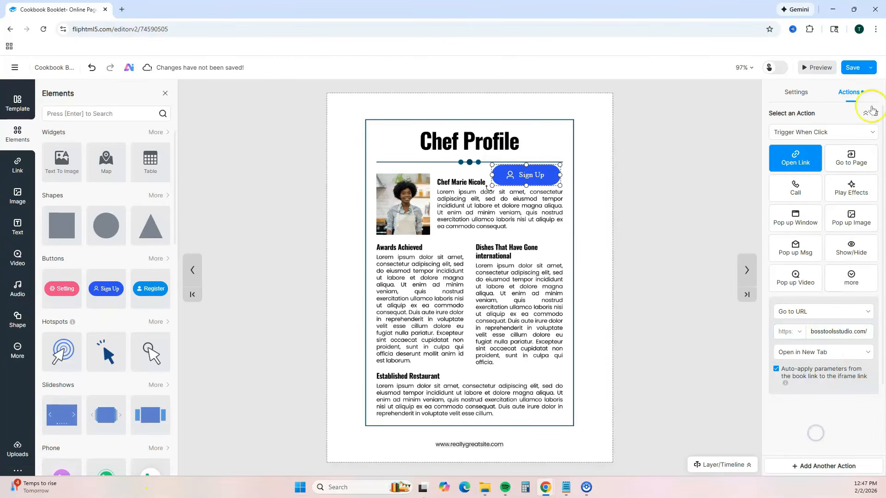
left_click(853, 68)
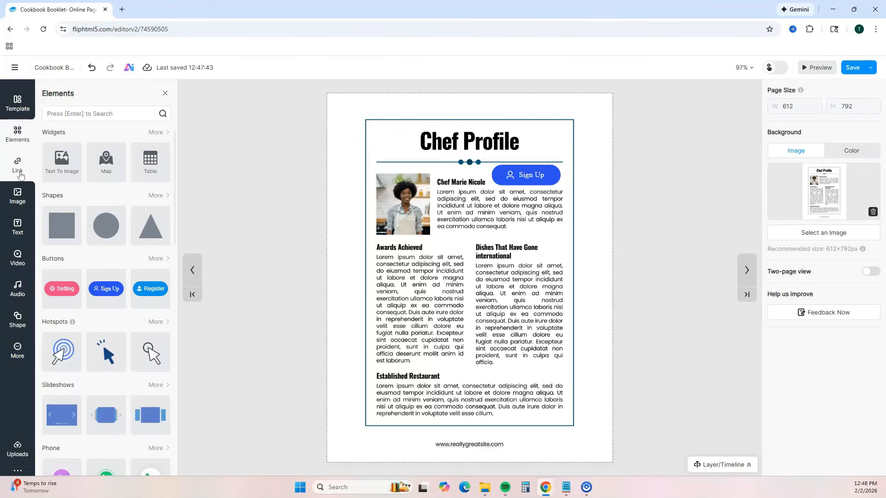
Add a link area on the Kitchen Utencils page and stretch it over the "Stainless Steel Kitchenware Set" heading.
left_click(19, 166)
scroll(144, 186, "down", 10)
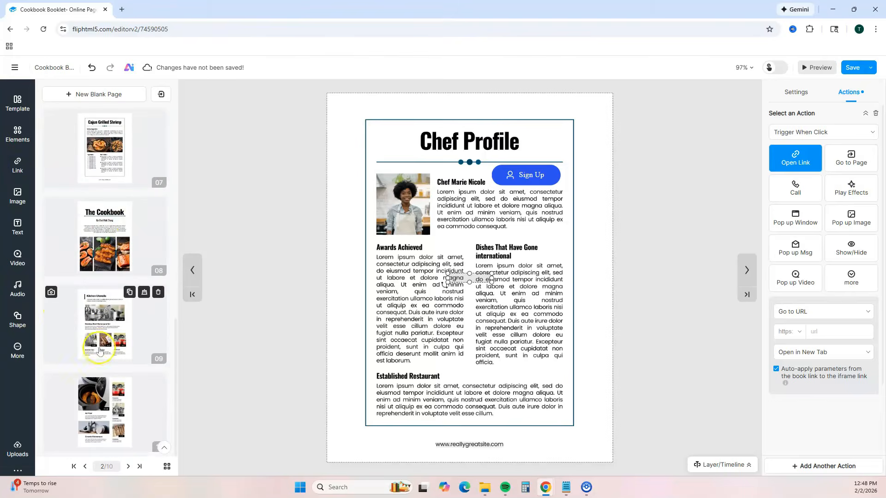
left_click(100, 350)
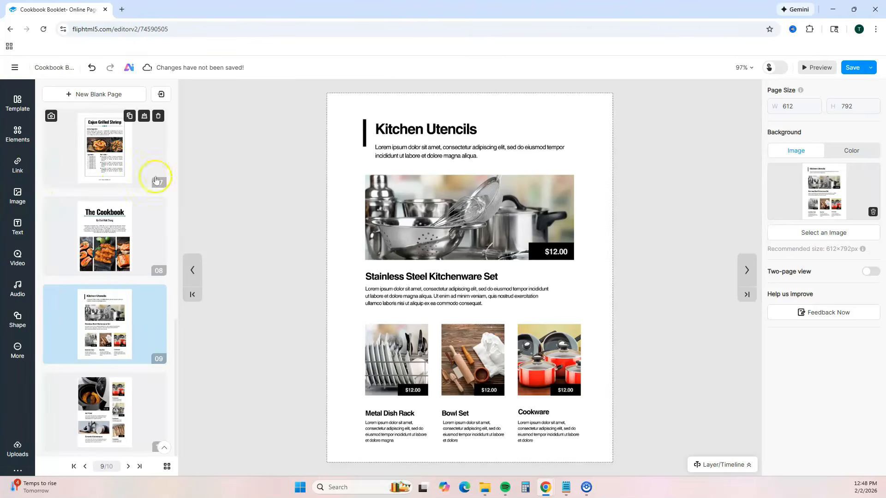
left_click(18, 163)
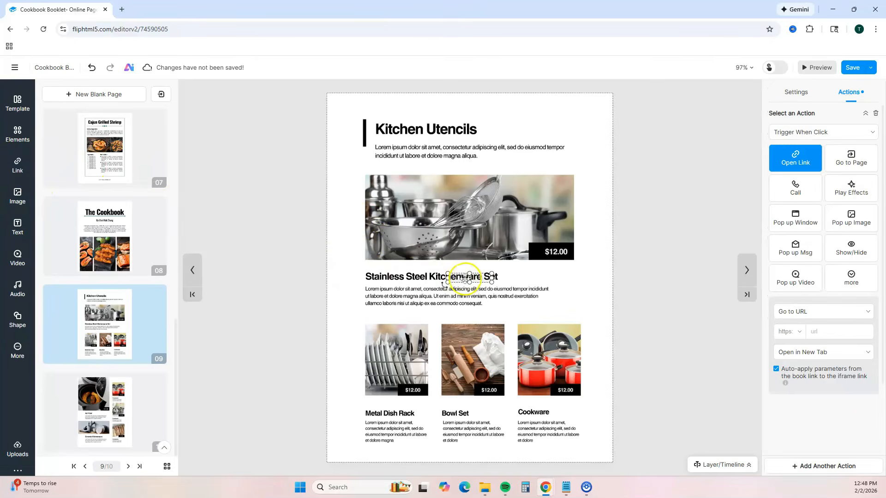
left_click_drag(462, 278, 502, 276)
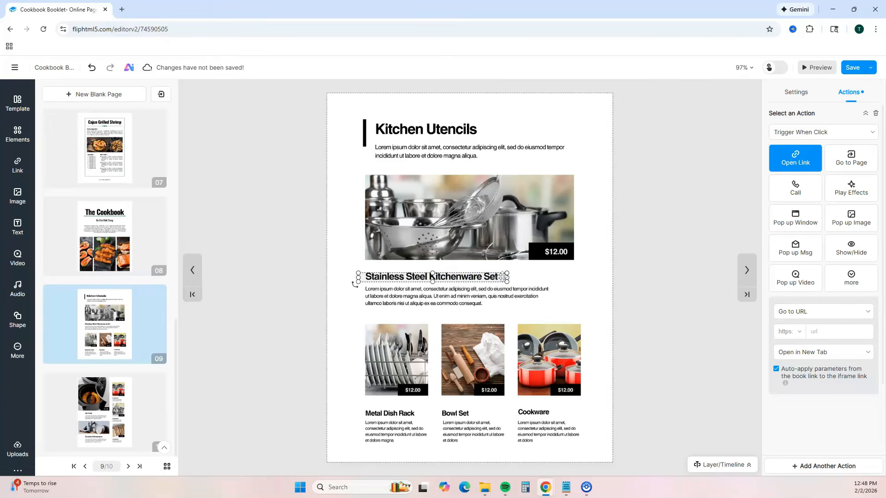
left_click(817, 332)
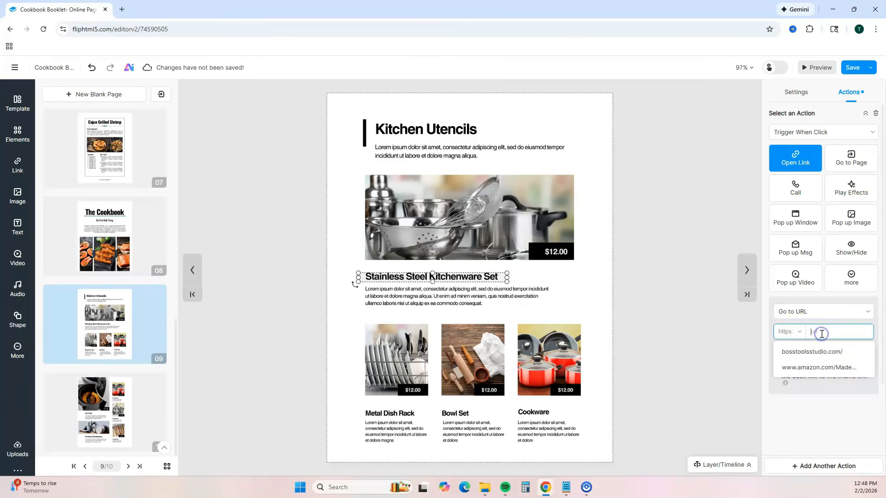
left_click(819, 367)
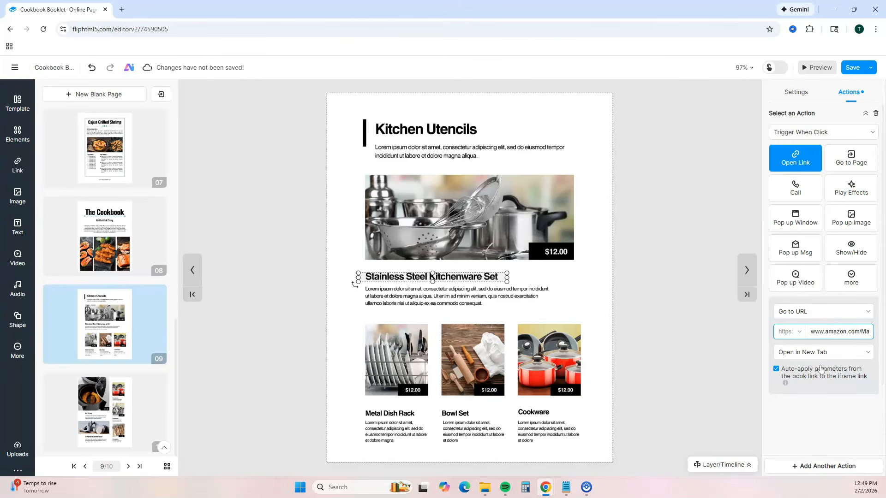
left_click(816, 370)
left_click(853, 68)
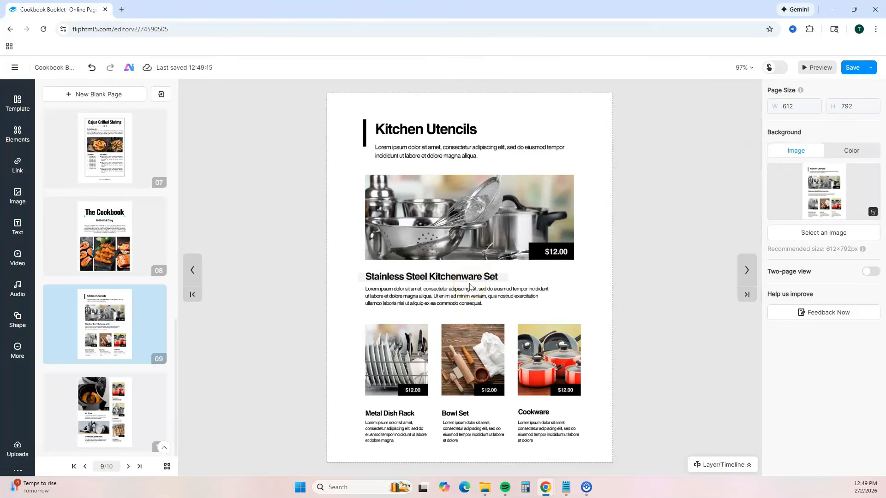
Insert a new blank page after the Kitchen Utencils page.
left_click(379, 254)
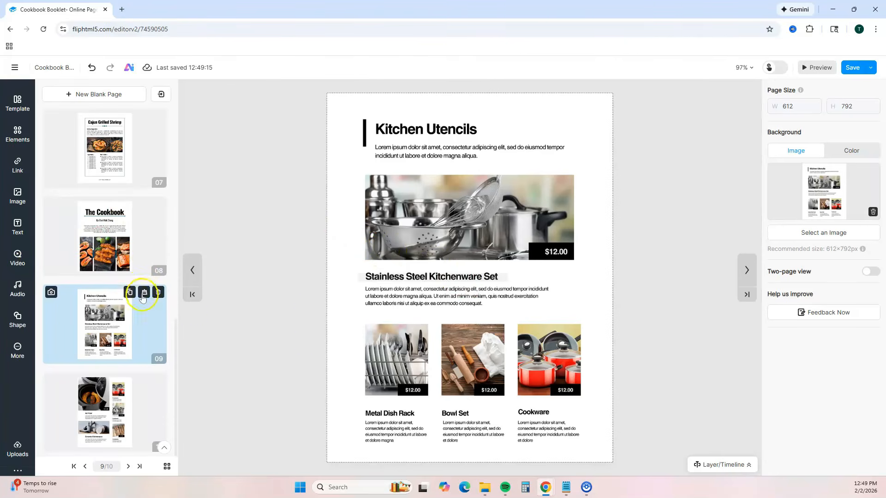
scroll(296, 225, "up", 1)
scroll(296, 225, "down", 1)
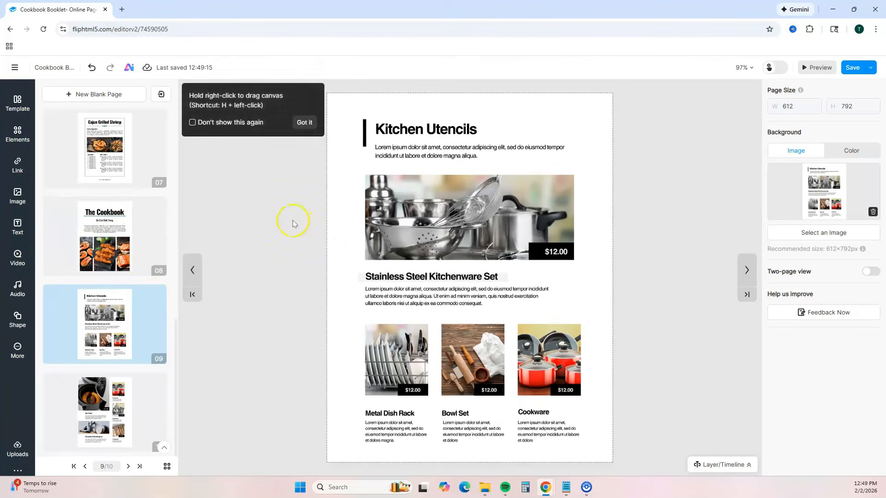
left_click(65, 94)
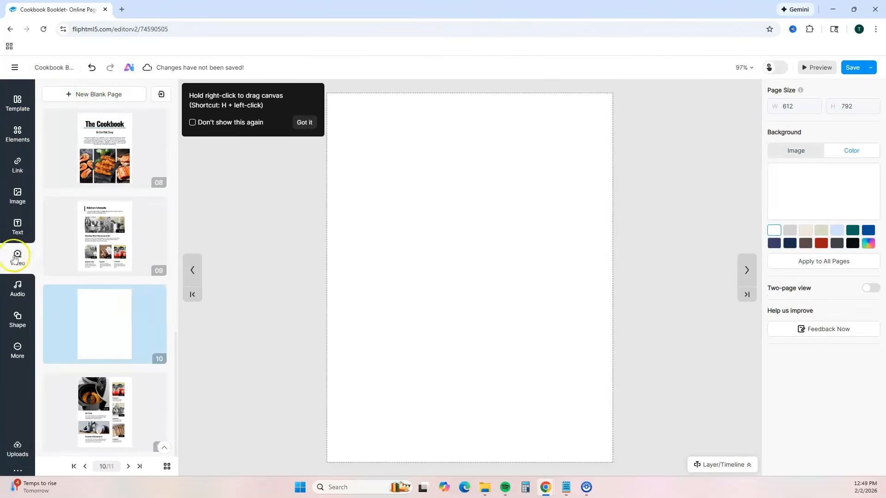
Insert the uploaded cooking video on the blank page and enlarge it to about 582 × 329 near the page's upper edge.
left_click(19, 256)
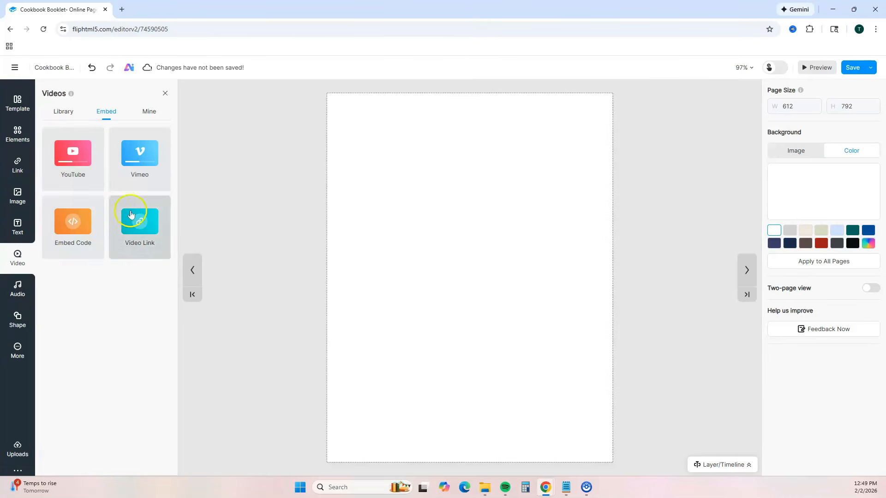
left_click(146, 118)
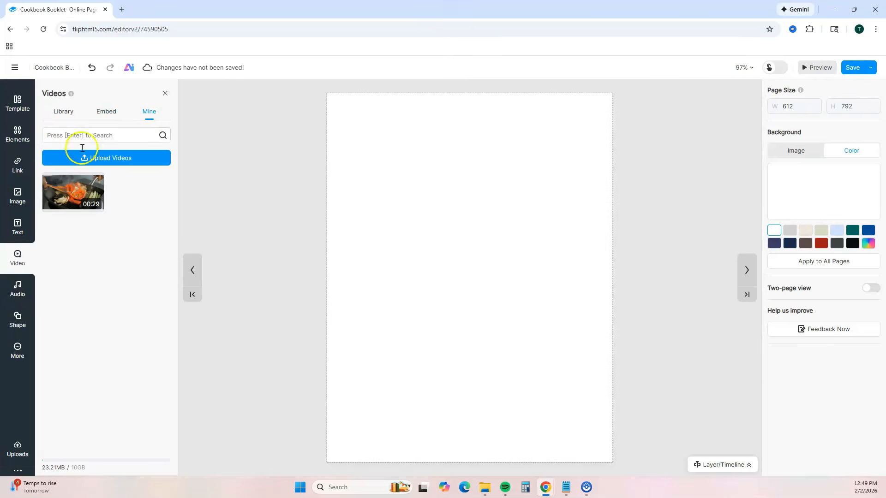
mouse_move(74, 191)
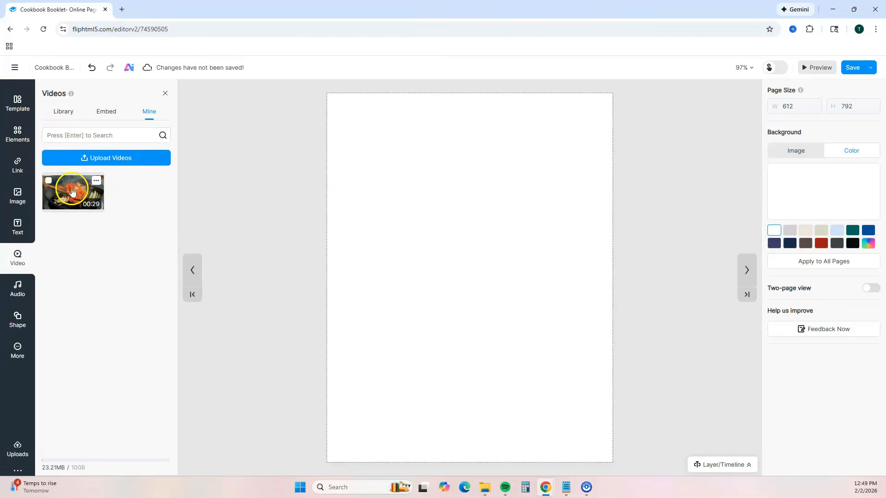
left_click(73, 192)
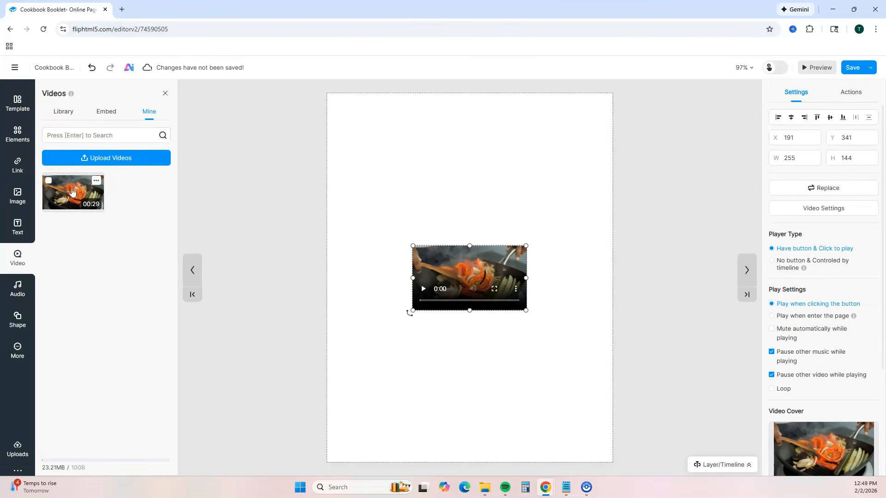
left_click_drag(471, 277, 389, 143)
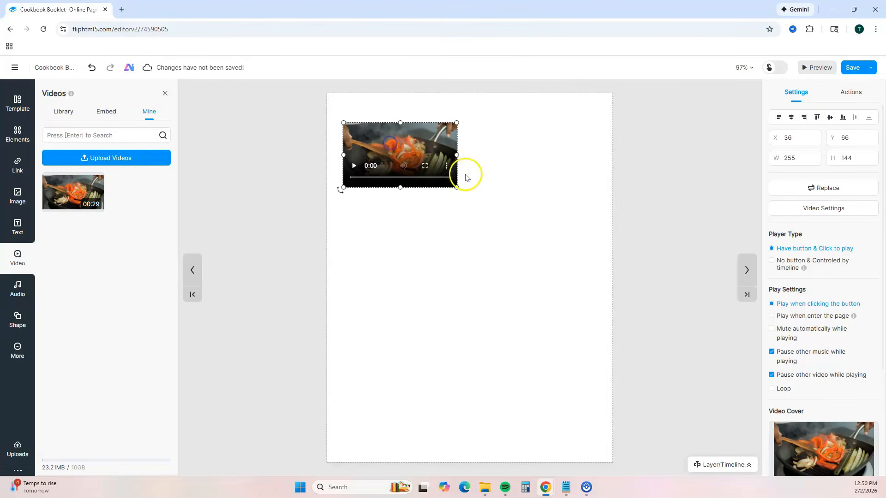
left_click_drag(455, 186, 603, 313)
left_click_drag(575, 208, 574, 216)
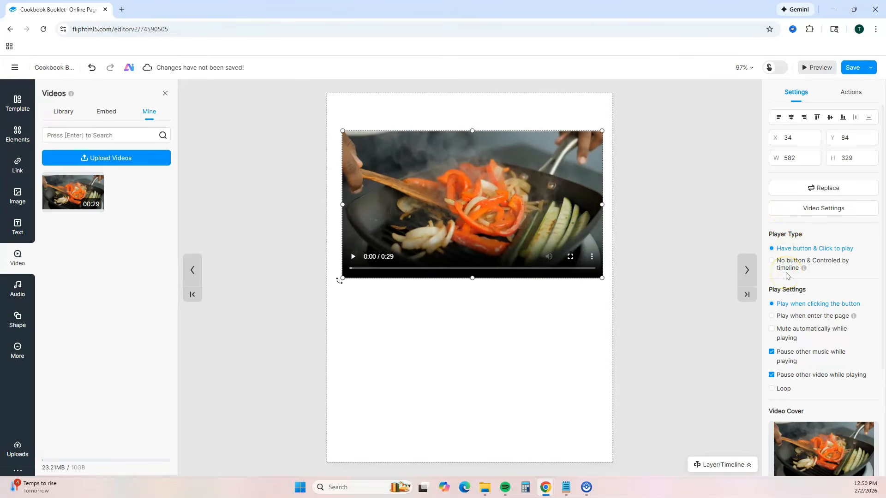
Set the cooking video to play when the page is entered.
scroll(787, 275, "down", 2)
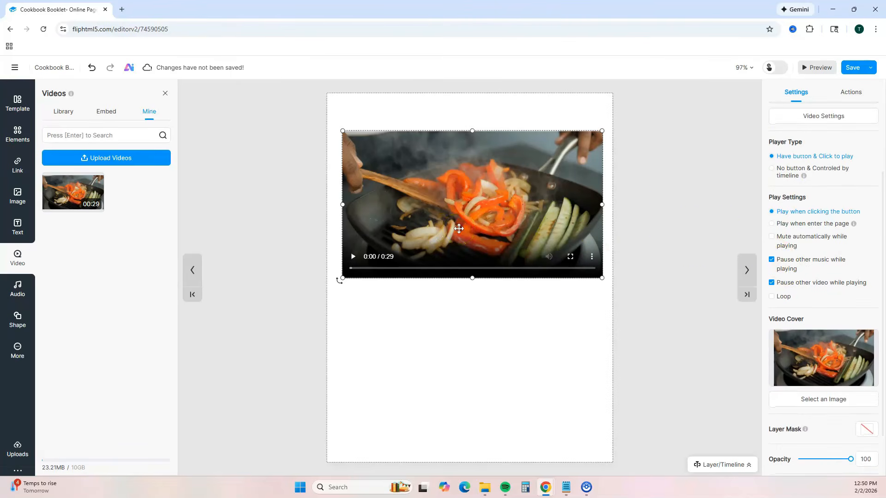
left_click(771, 224)
left_click(771, 224)
left_click(771, 224)
Add the text "Cooking Demo" centred below the video.
left_click(17, 226)
double_click(522, 277)
type("Cooking Demo")
Browse the image sources, including Pexels and the GIFs library.
left_click(22, 200)
left_click(50, 143)
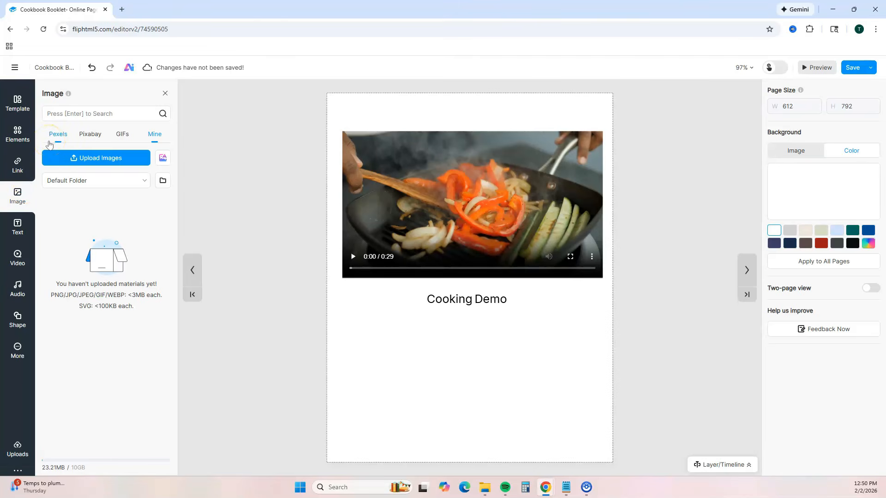
left_click(122, 139)
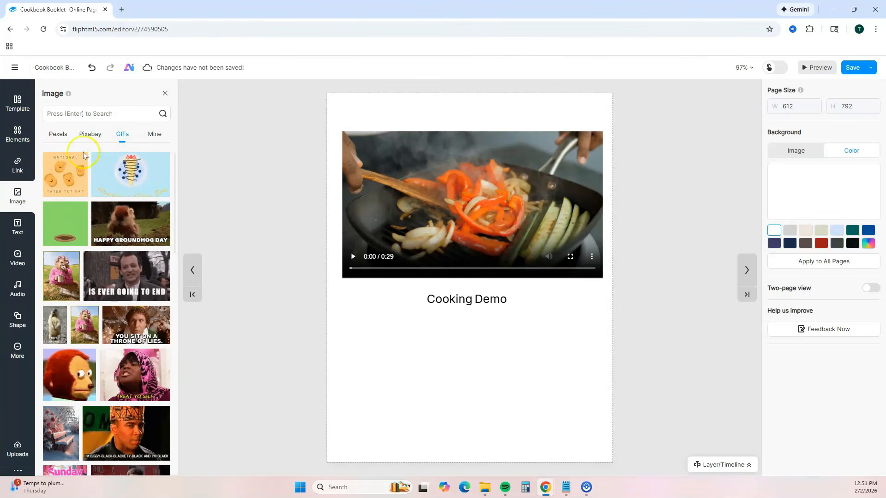
Show the available audio player styles and save the flipbook's page edits.
left_click(25, 290)
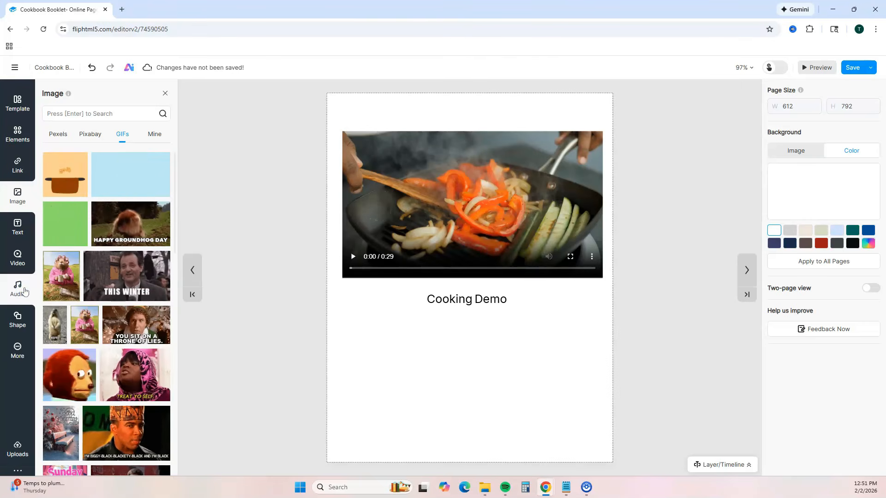
left_click(17, 287)
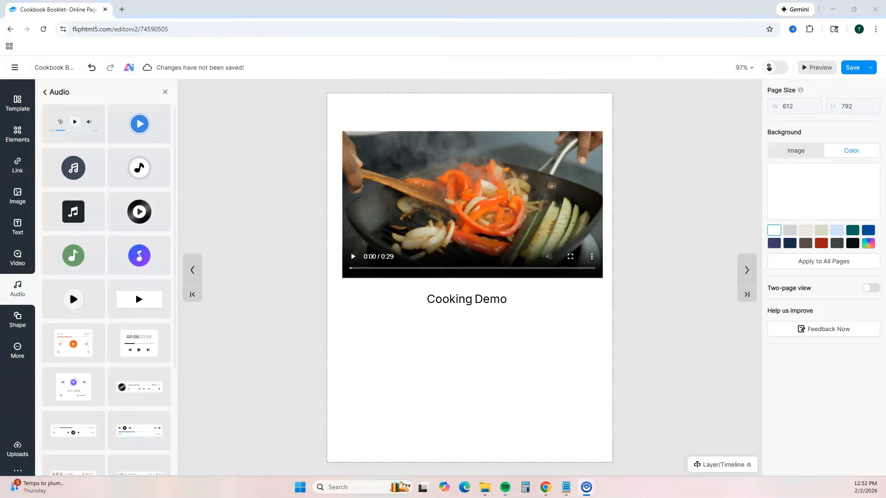
left_click(853, 69)
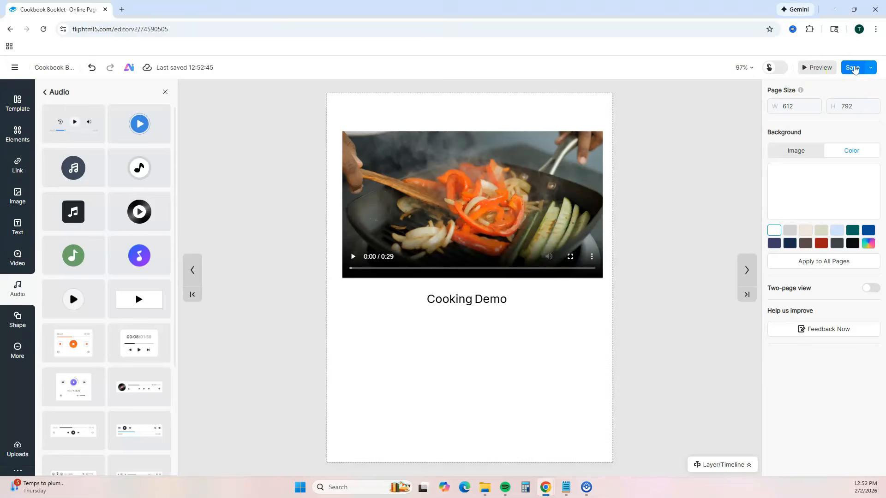
Preview the flipbook from its cover, page through to check the Sign Up button and cooking video, and close the preview.
left_click(814, 68)
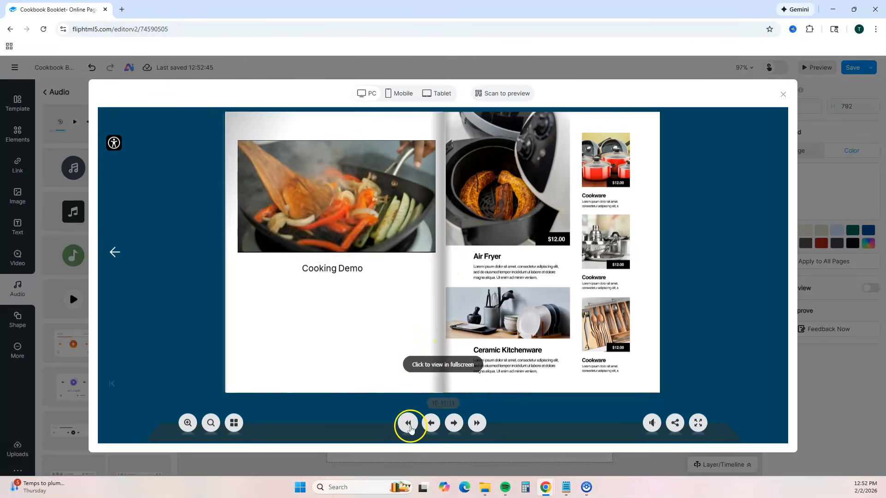
left_click(409, 425)
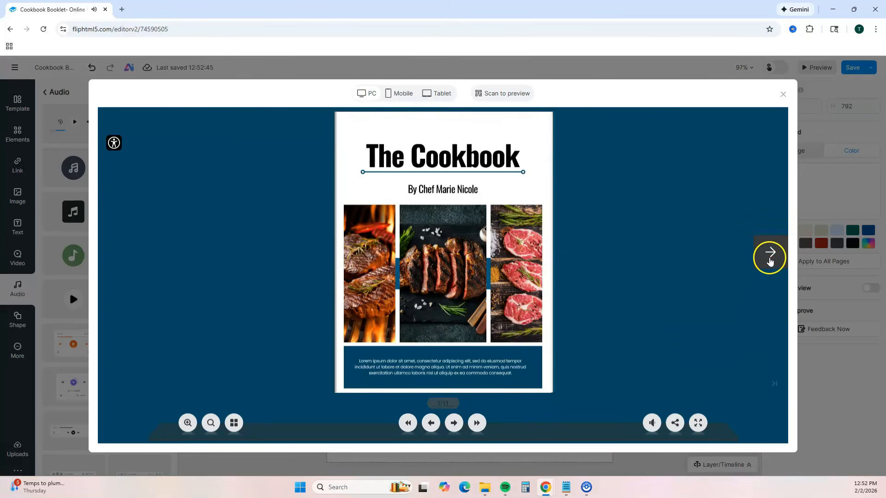
left_click(770, 261)
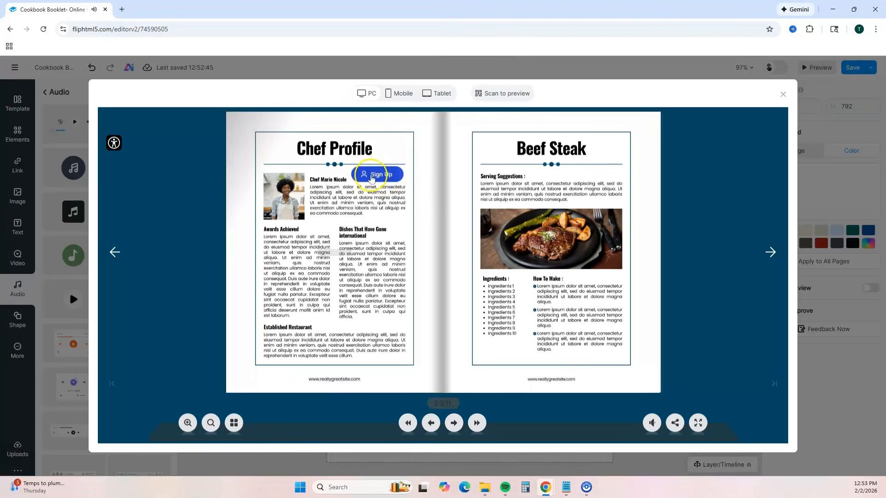
left_click(770, 253)
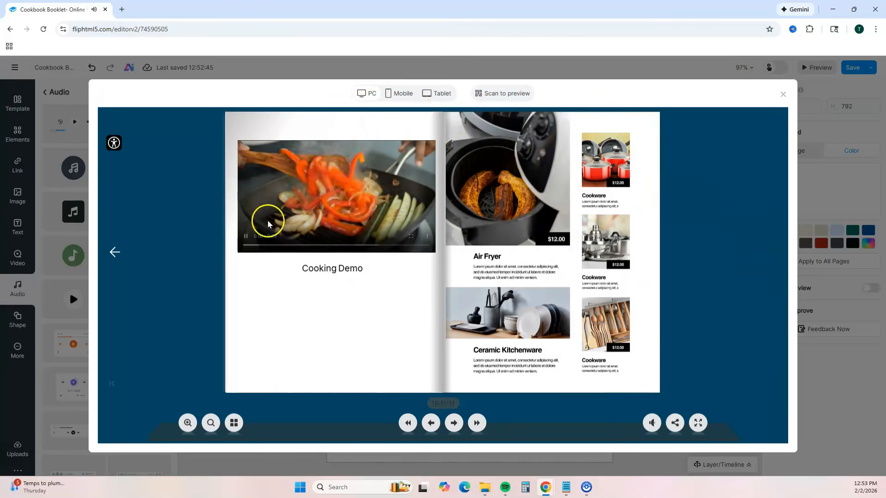
left_click(270, 261)
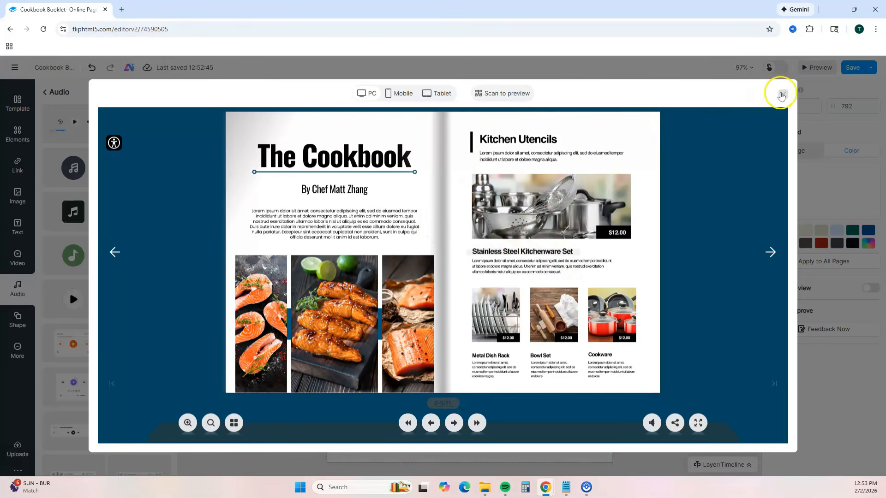
left_click(782, 94)
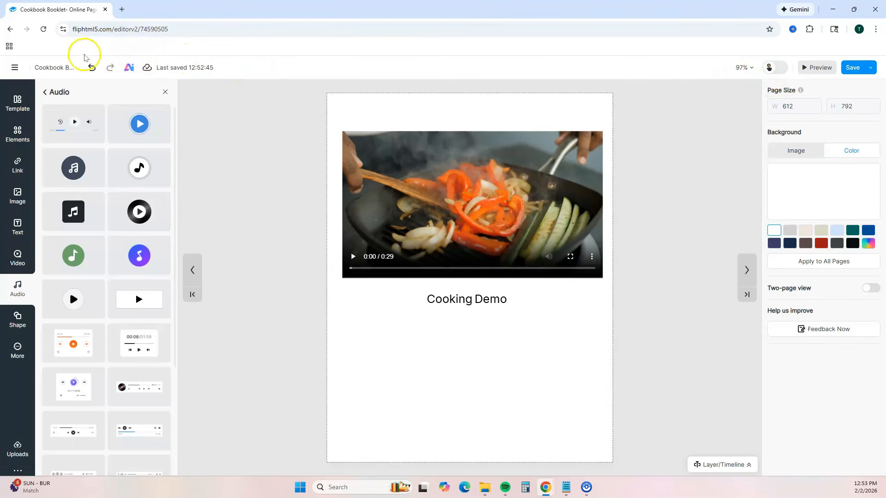
Return to the dashboard and open the sharing options for the Cookbook Booklet publication.
left_click(15, 68)
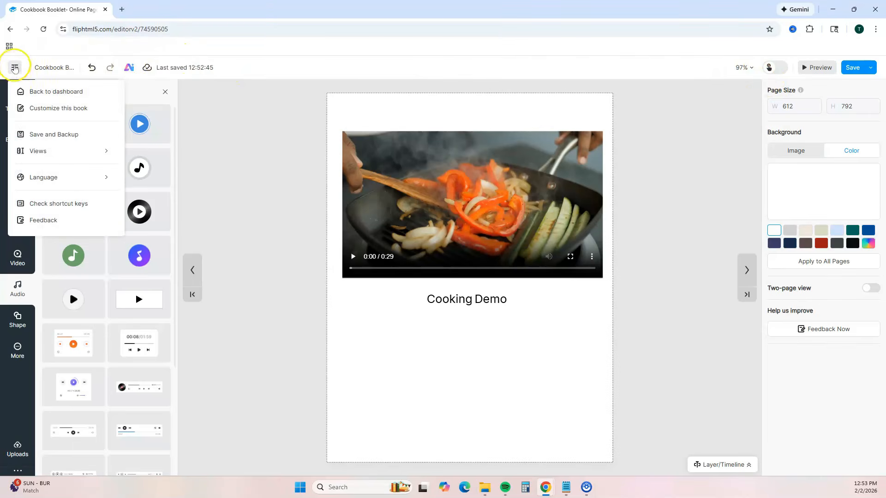
left_click(28, 93)
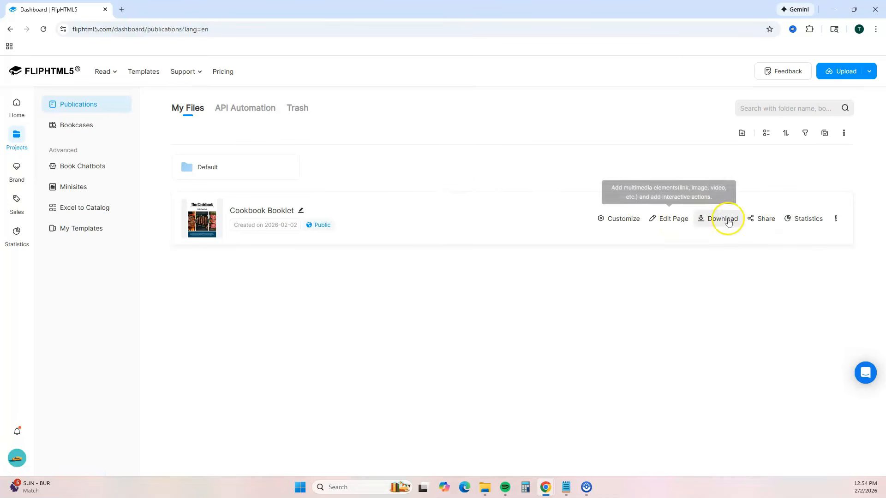
left_click(751, 221)
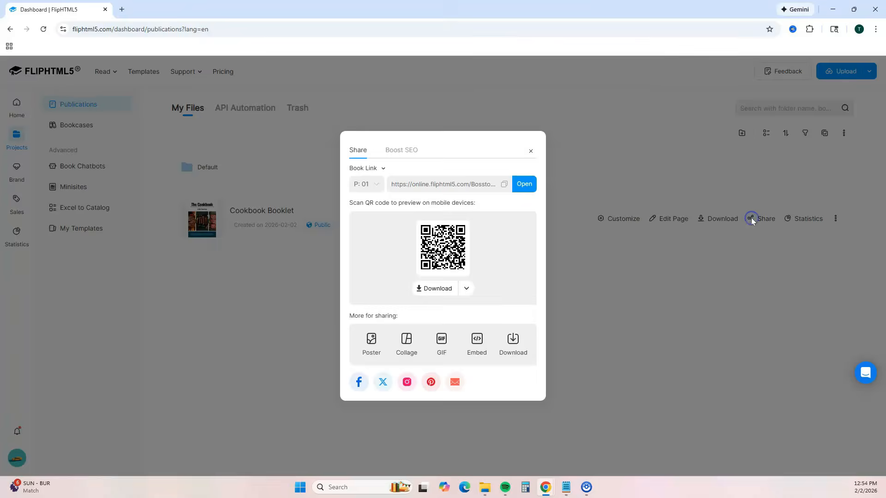